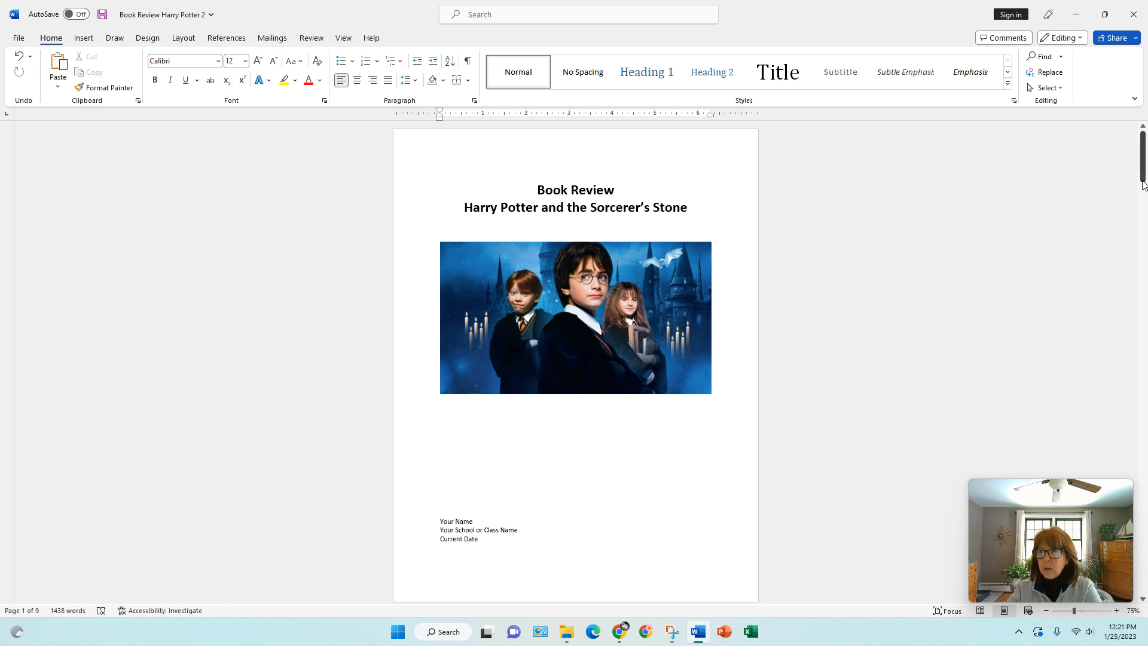
- Insert a footnote after "lightning bolt scar on his forehead." in the Introduction and paste the copied Rowling book citation into it as text only
drag(1142, 178, 1141, 282)
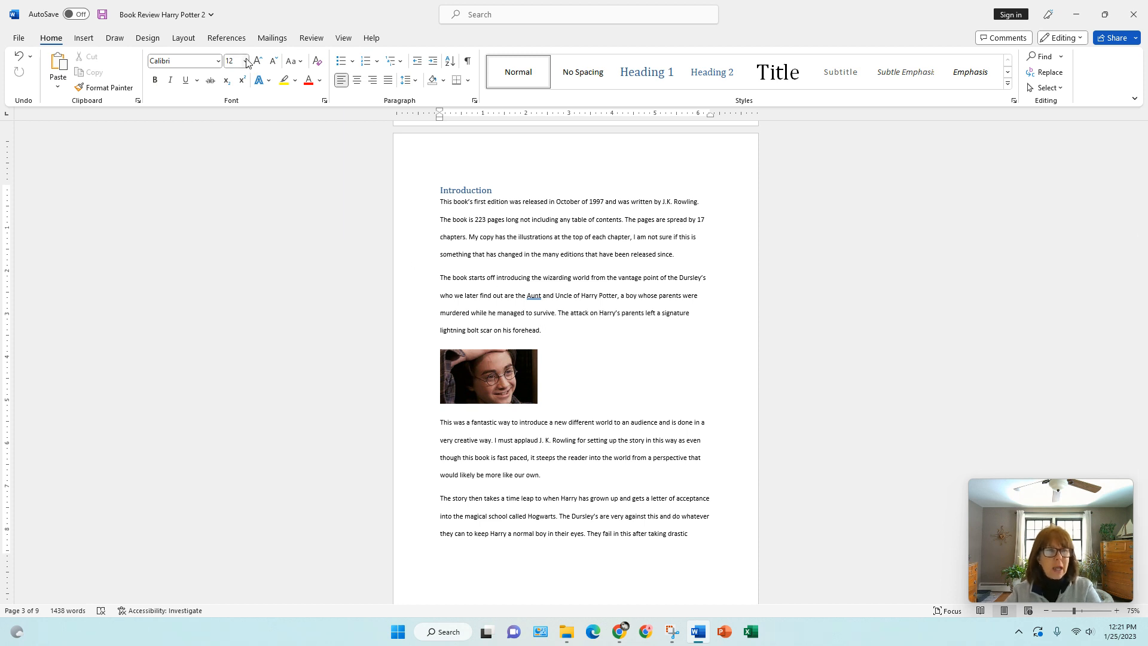
click(228, 38)
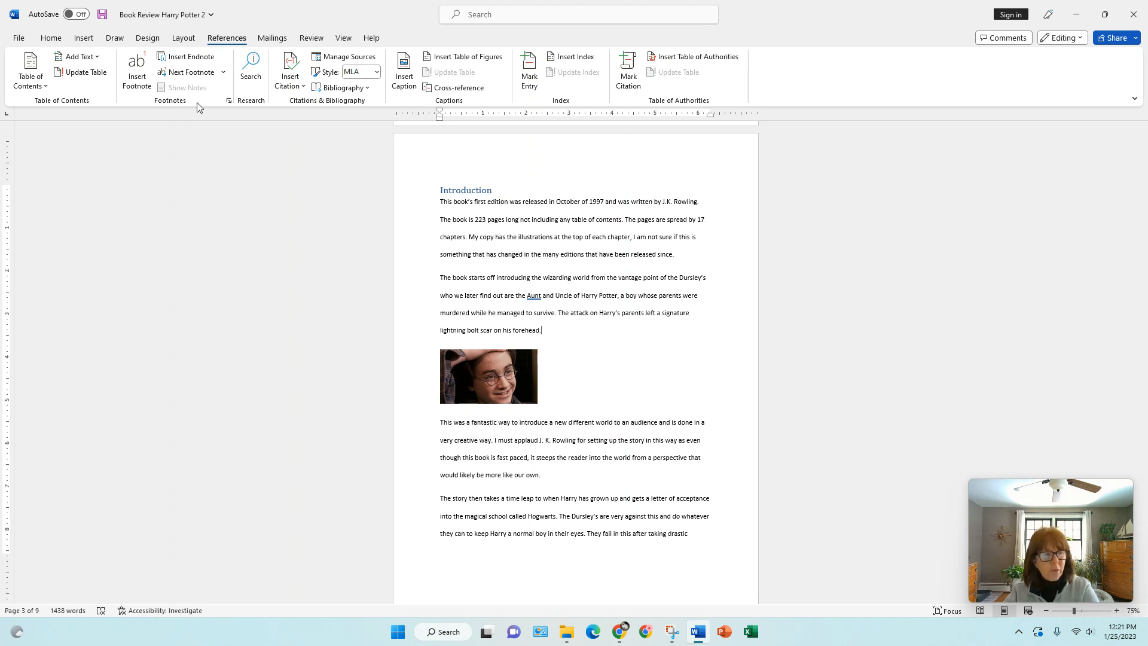
click(144, 88)
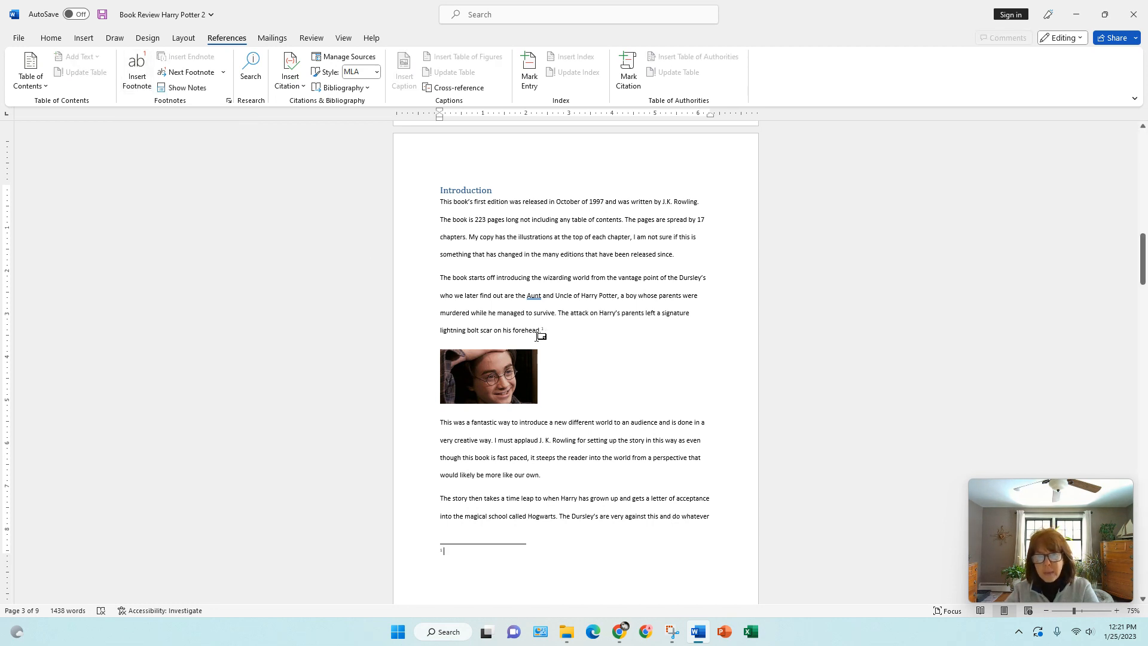
right_click(449, 552)
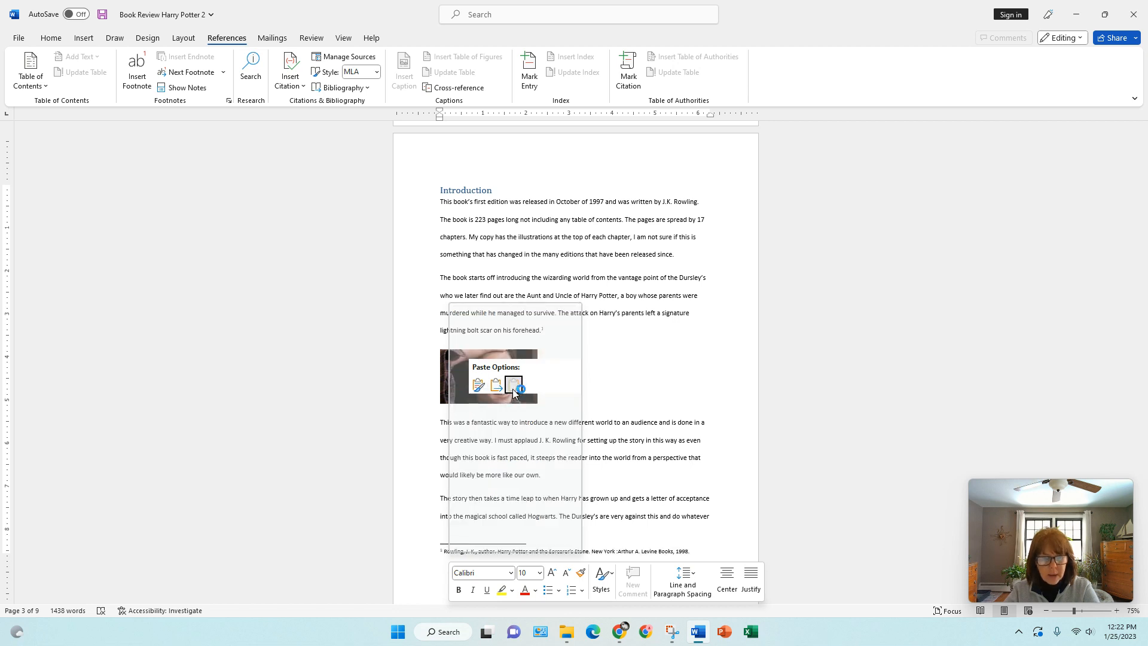
click(513, 386)
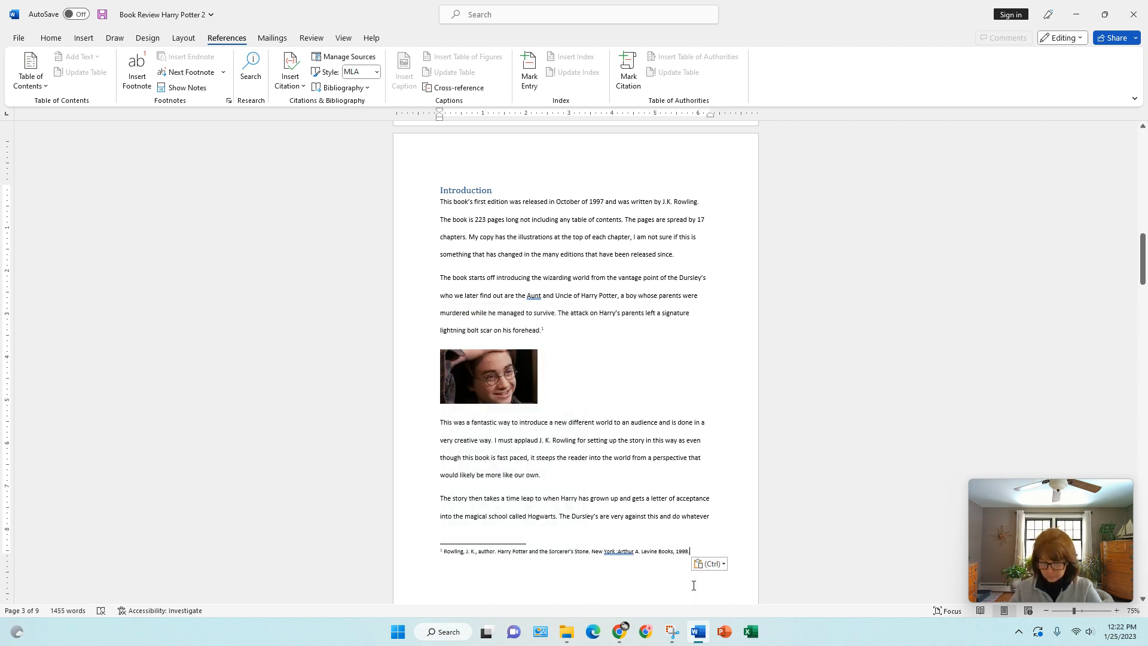
- Replace the final period of the first footnote's citation with a comma and the page number 100
key(BackSpace)
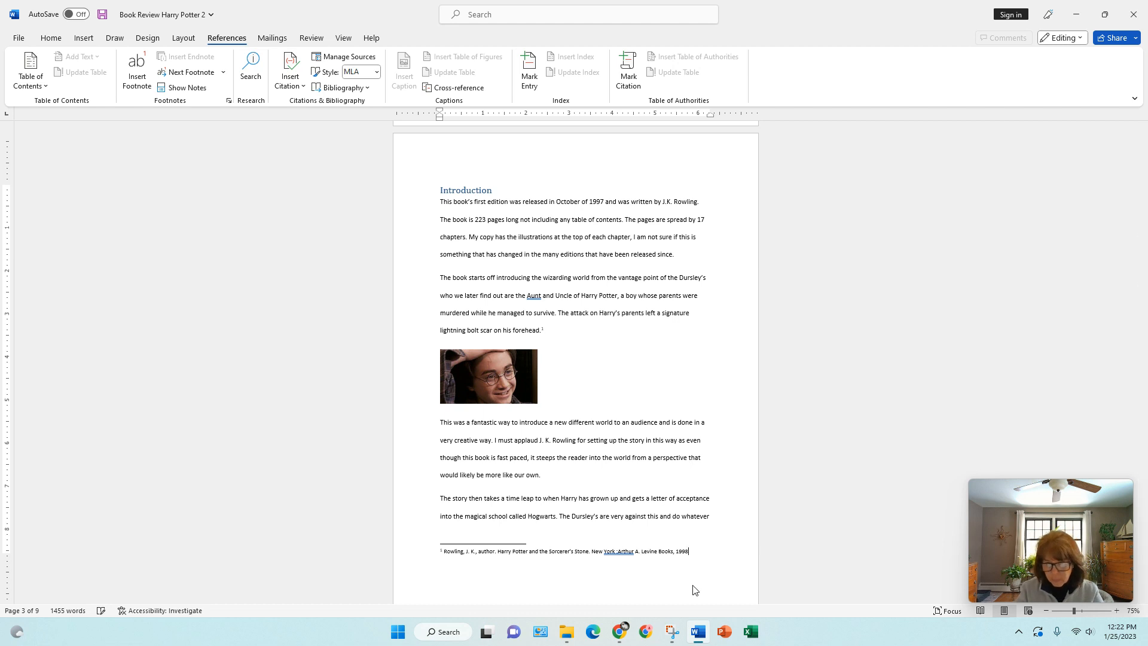
text(,)
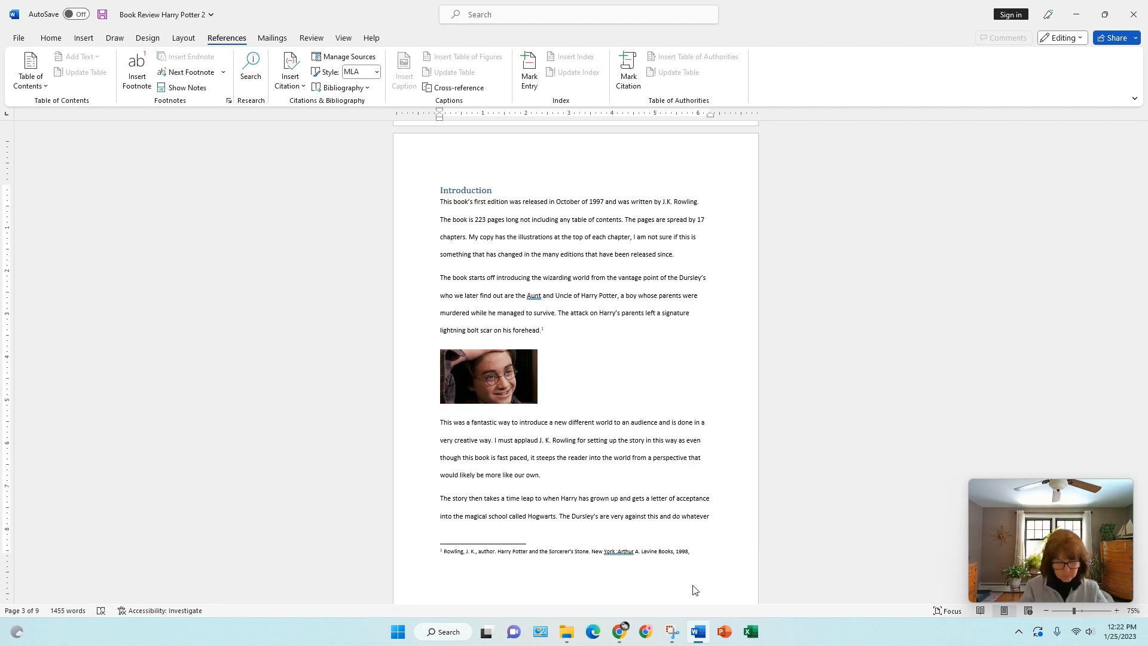
text( 100)
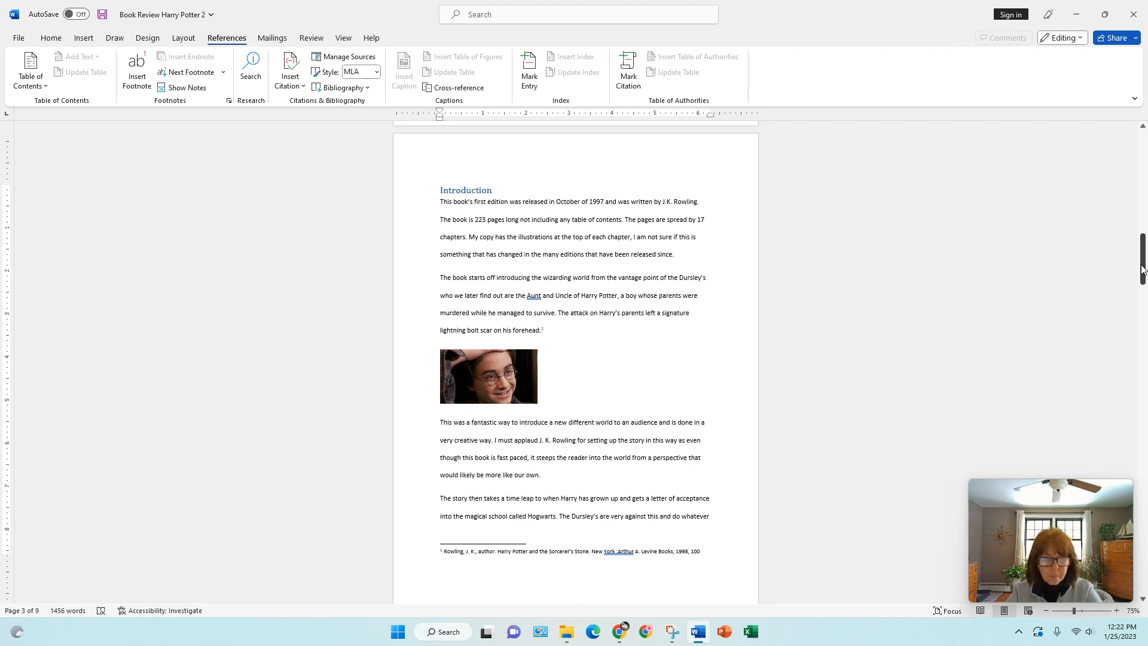
- Insert a footnote after the sentence ending in "Muggles" above the Strengths heading, reading "Rowling, Sorcerer's Stone, 100"
drag(1142, 269, 1143, 298)
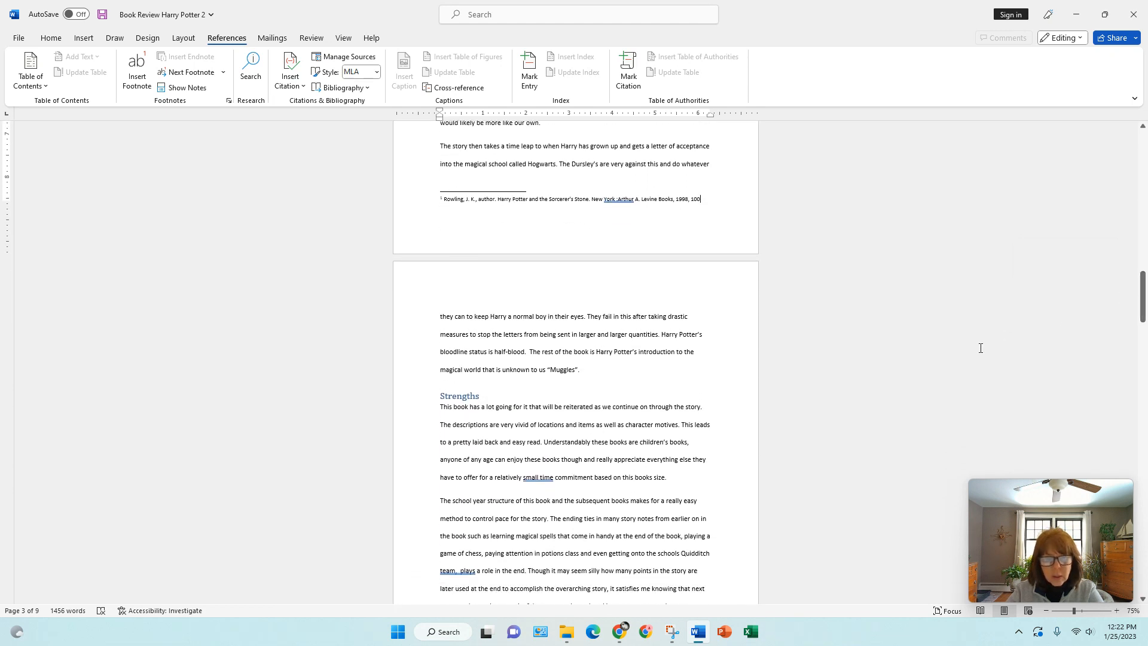
click(575, 377)
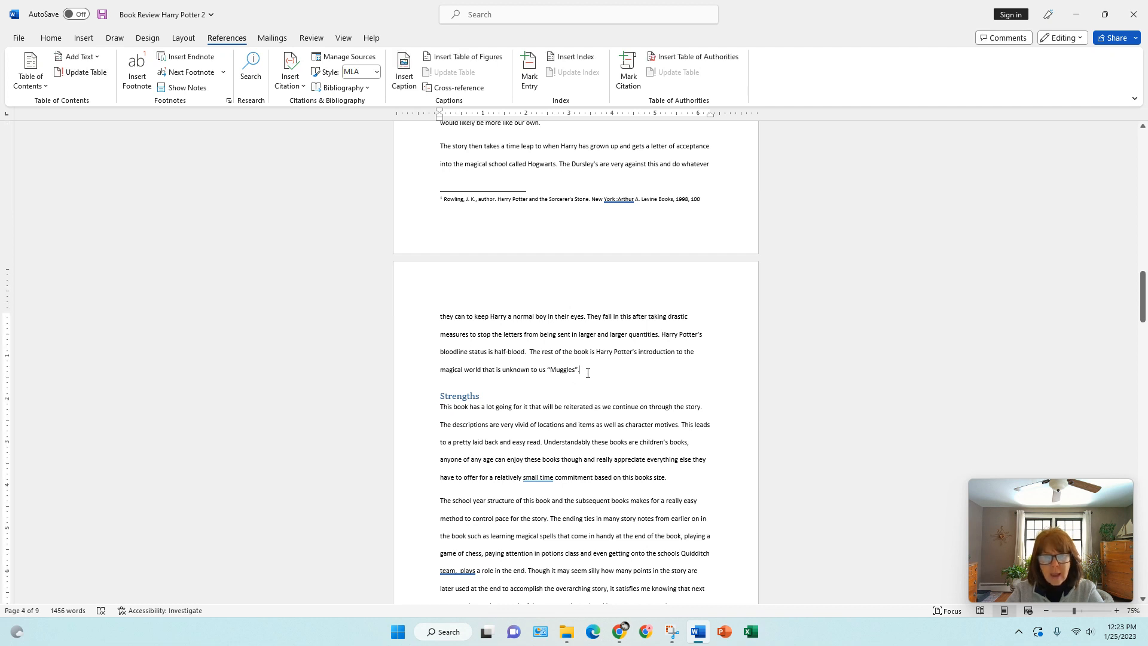
click(583, 374)
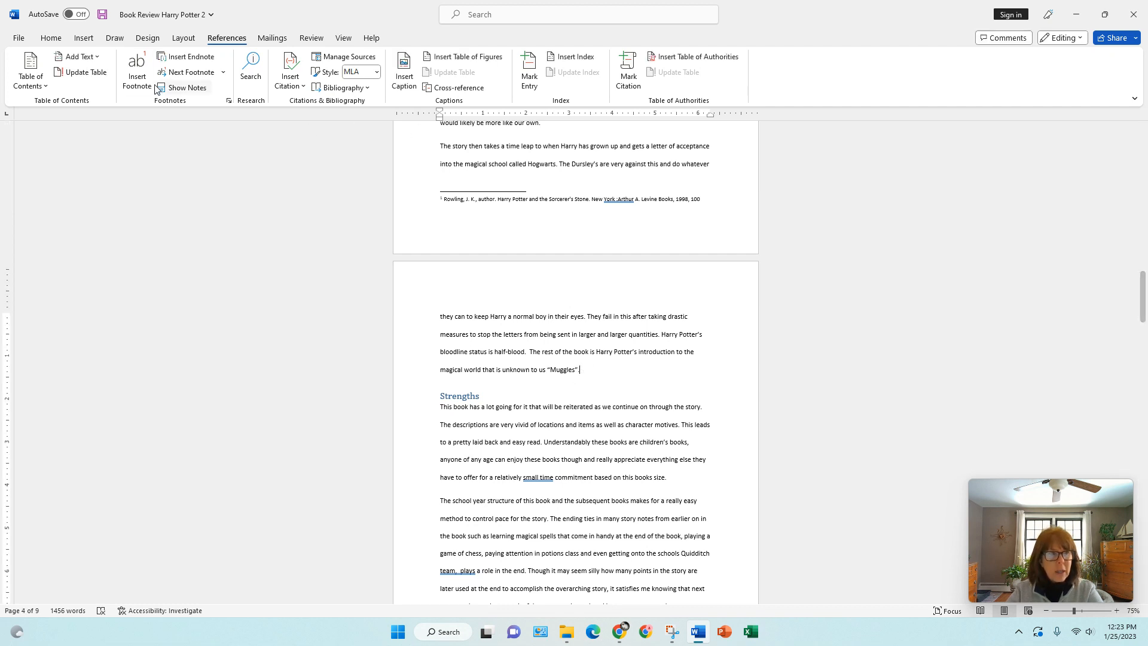
click(133, 78)
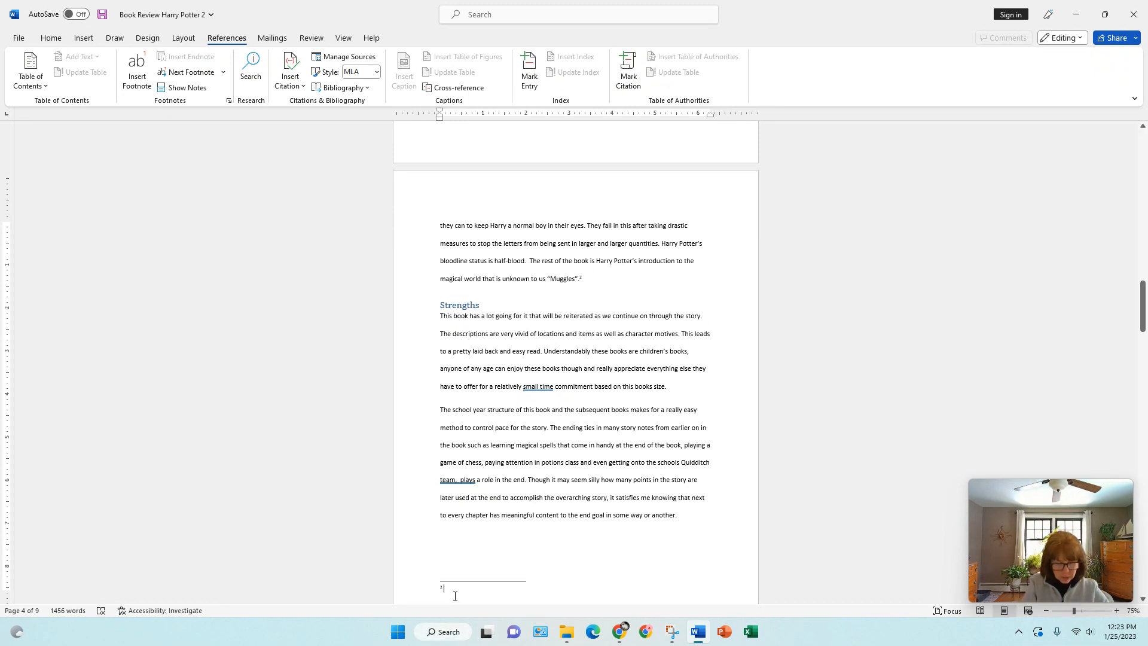
text(Rowling)
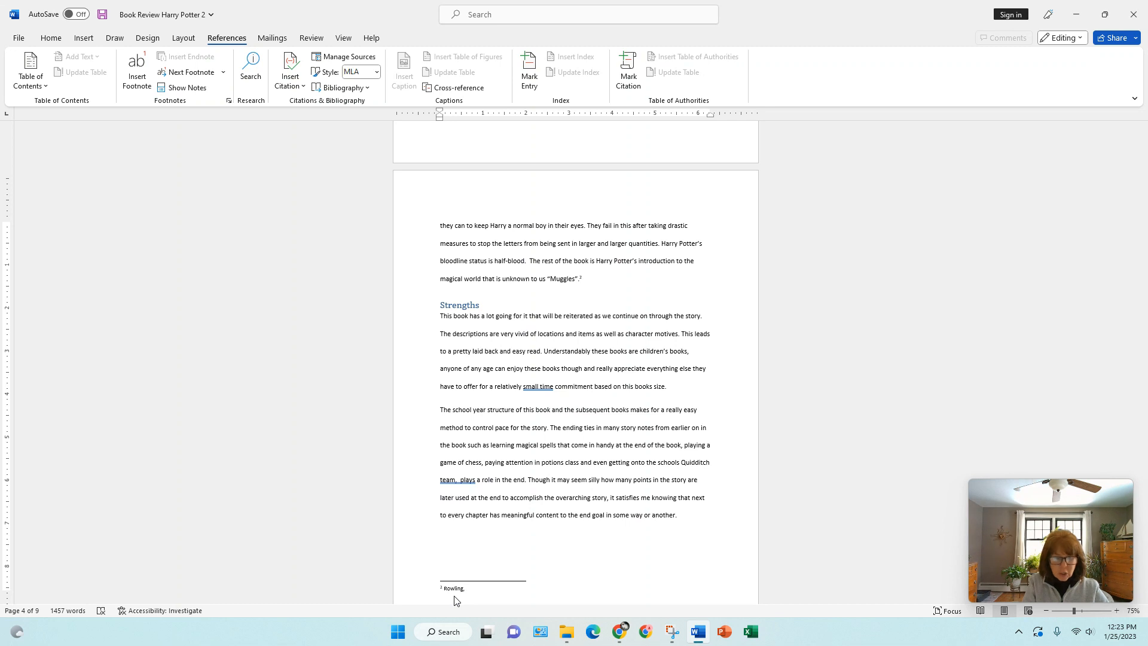
text(, Sorcere)
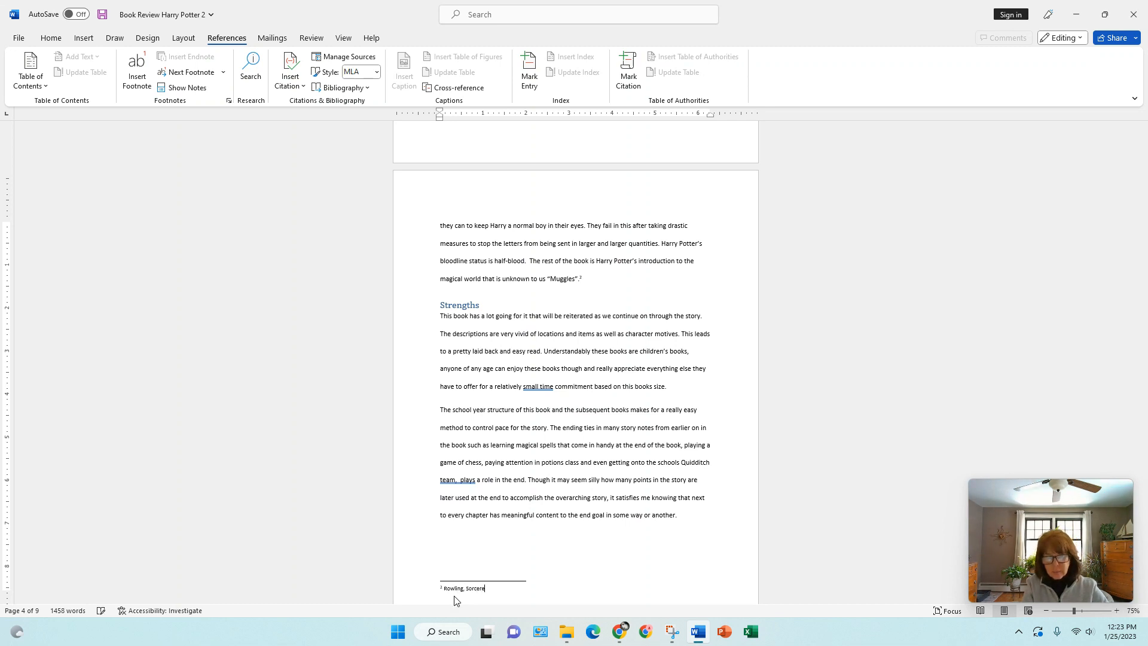
text(r's)
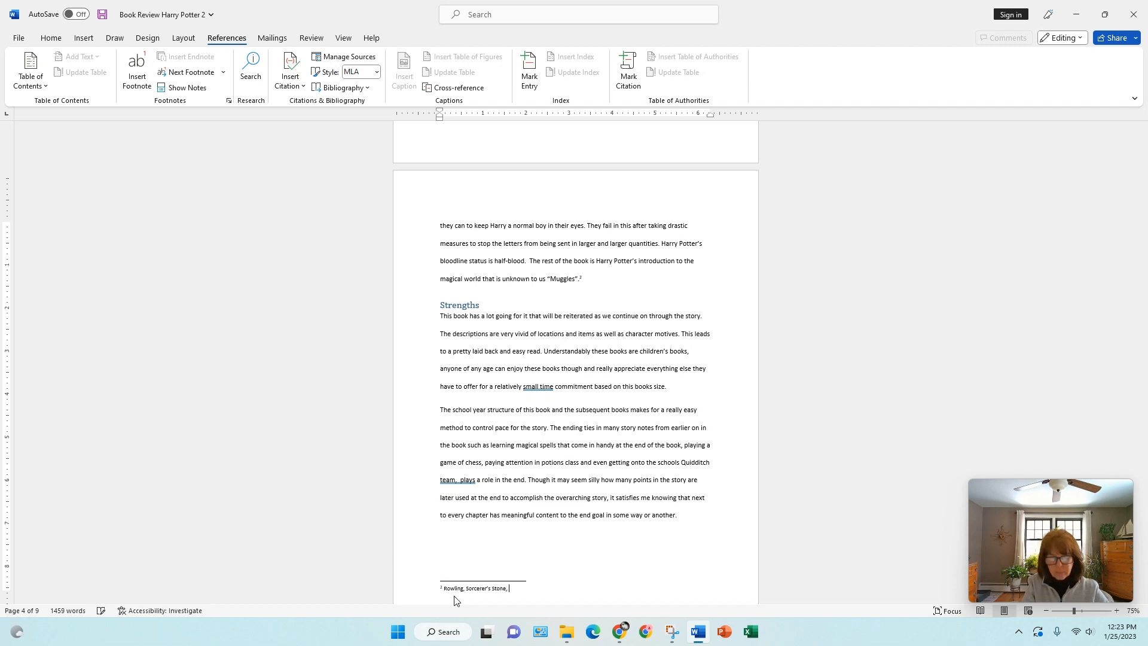
text(00)
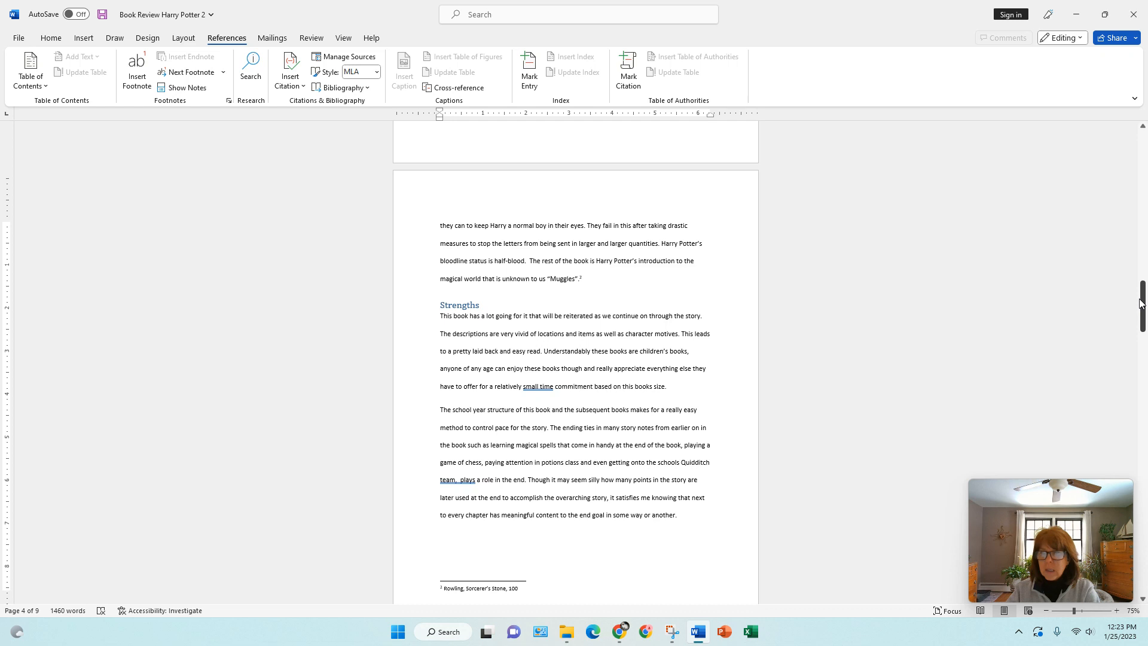
- Undo all the footnote edits until both footnotes are removed from the document
drag(1143, 309, 1143, 266)
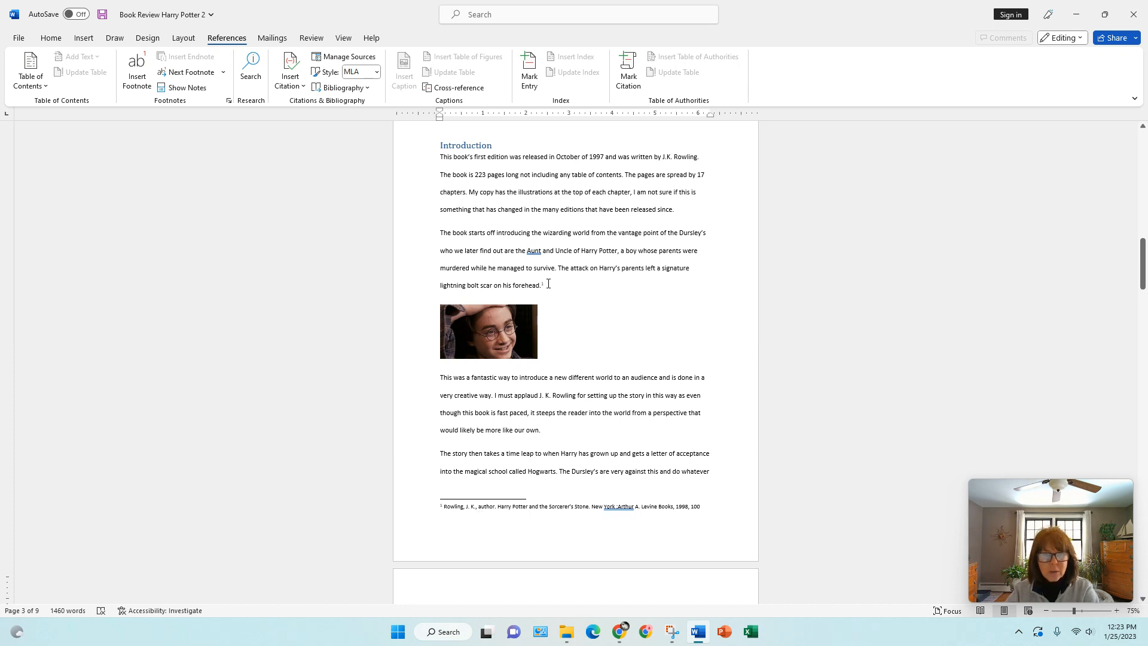
mouse_move(546, 283)
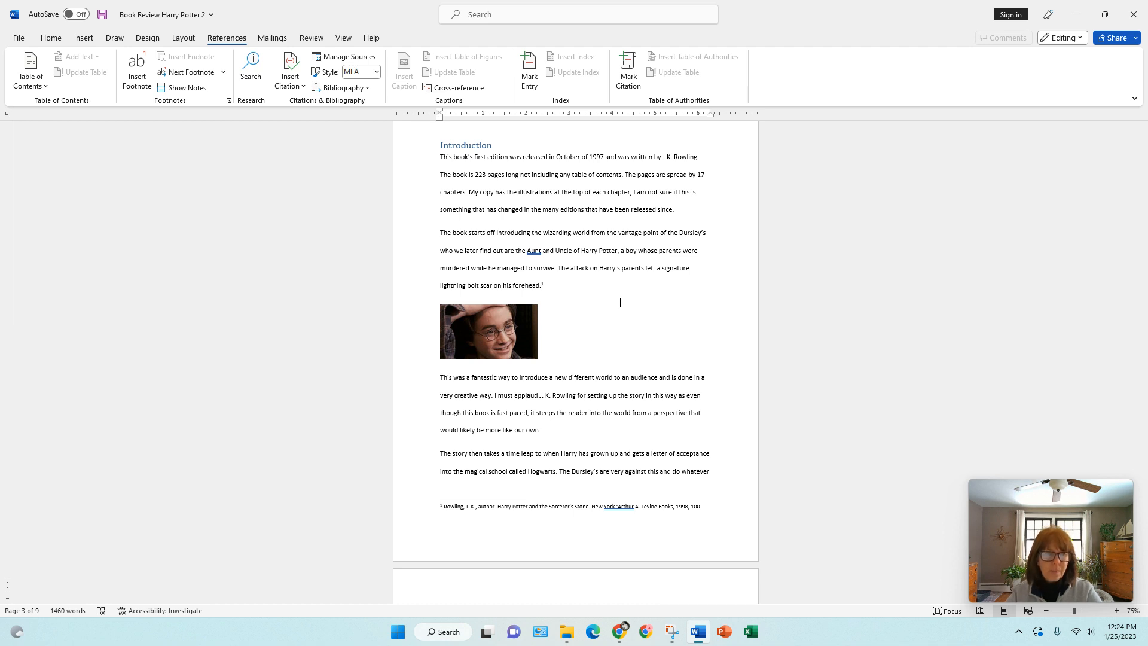
click(49, 39)
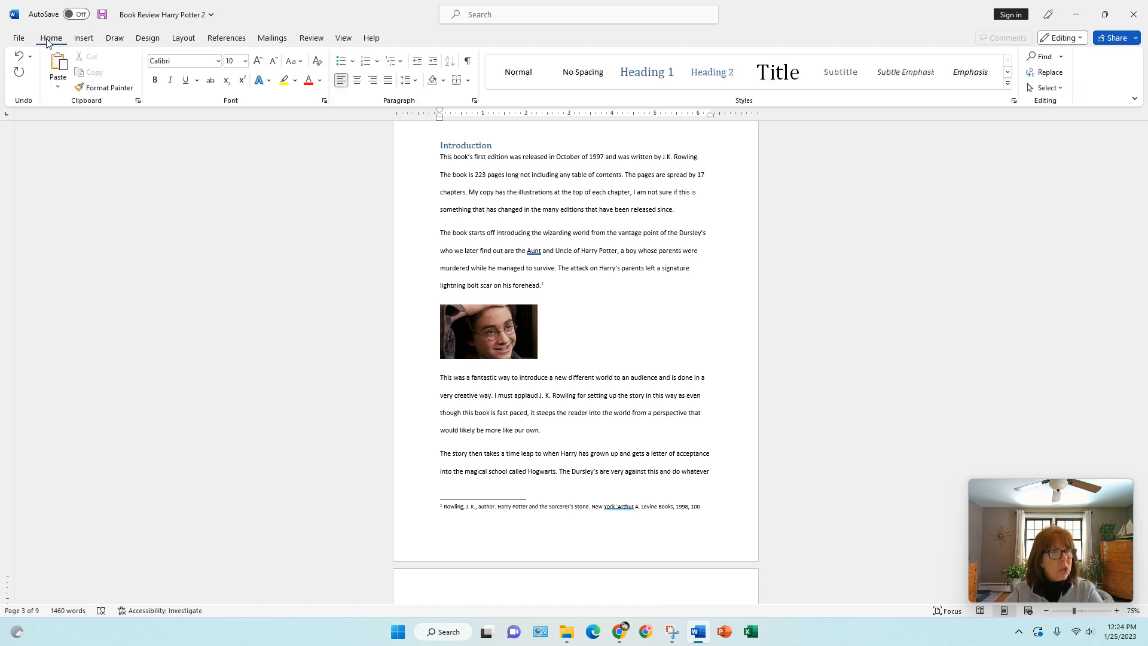
click(19, 58)
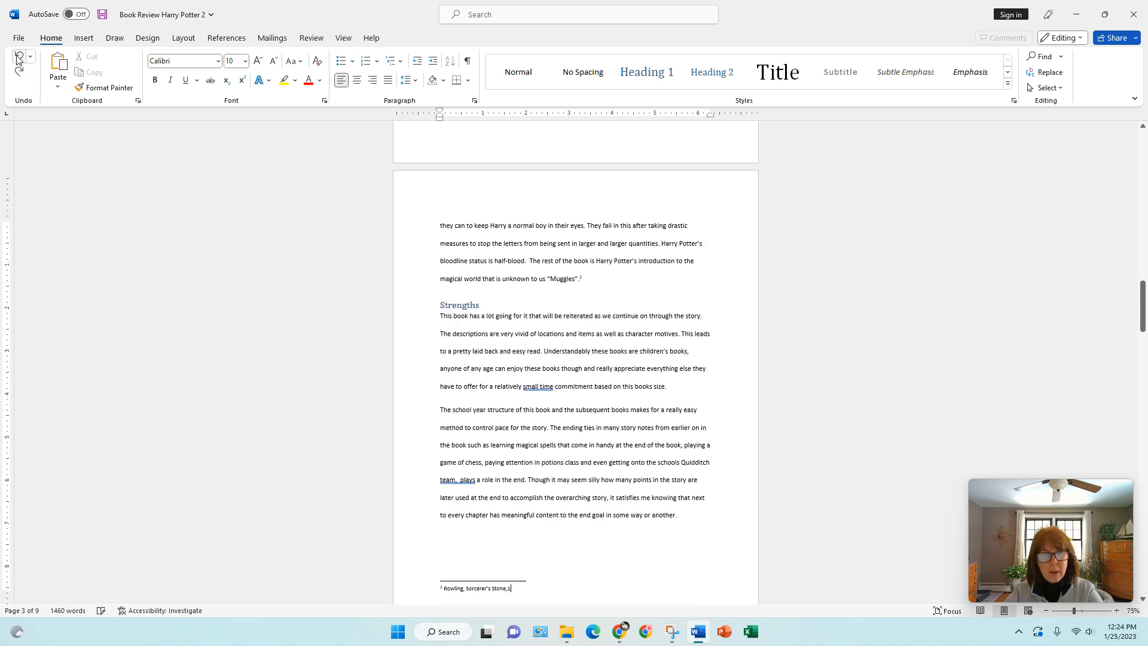
click(18, 57)
click(19, 58)
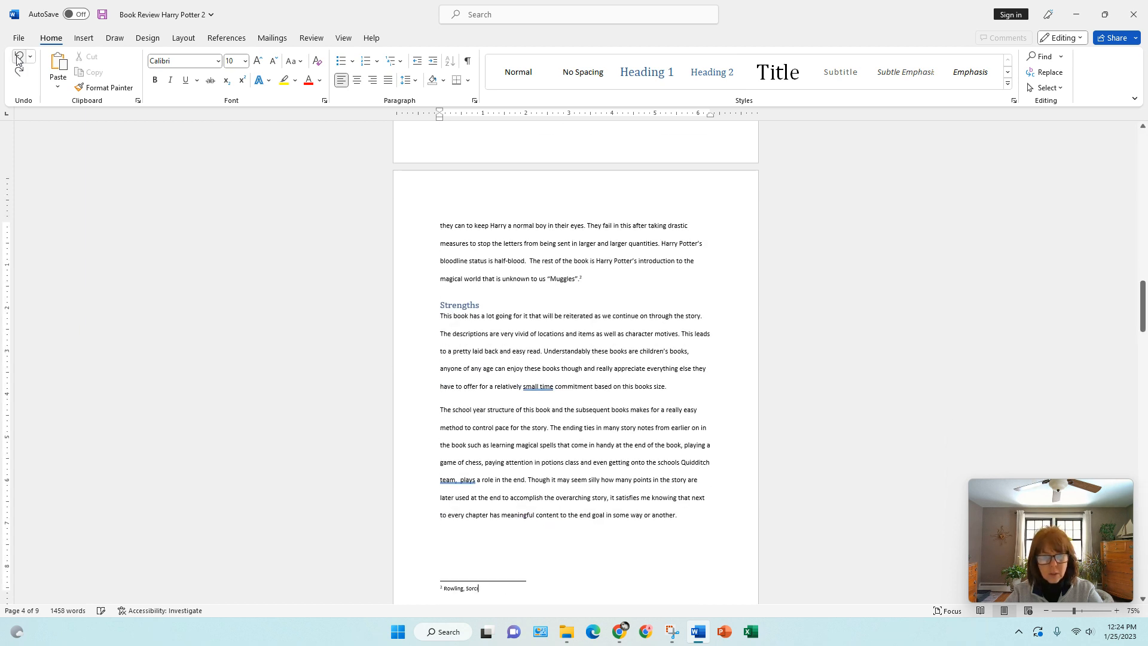
click(19, 58)
click(19, 57)
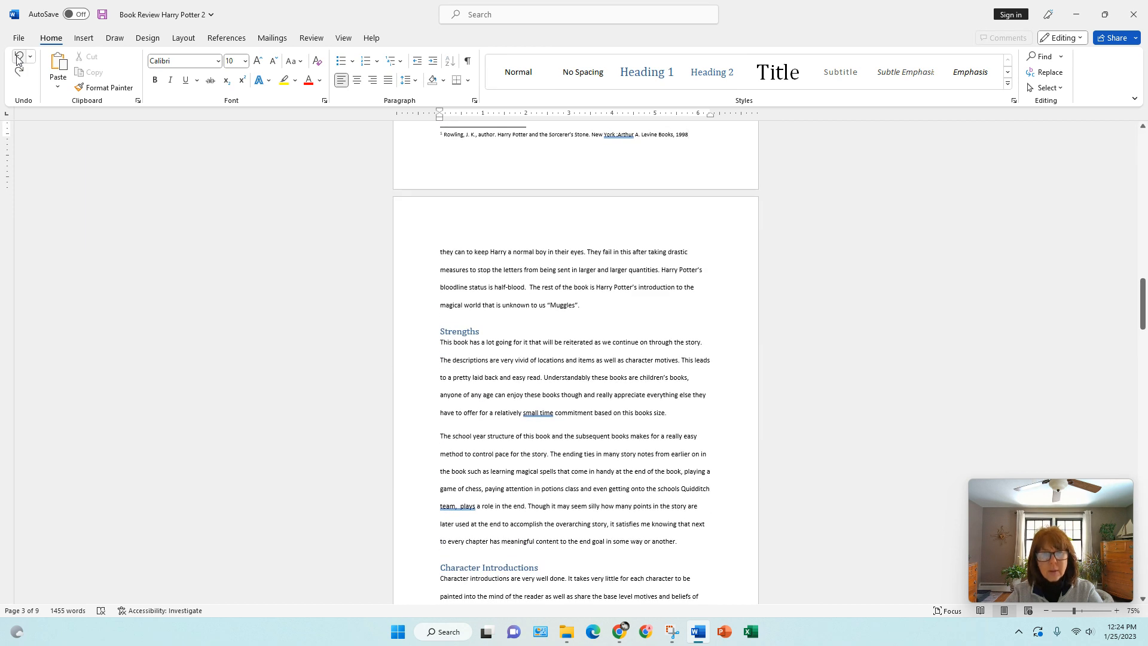
click(19, 57)
click(19, 58)
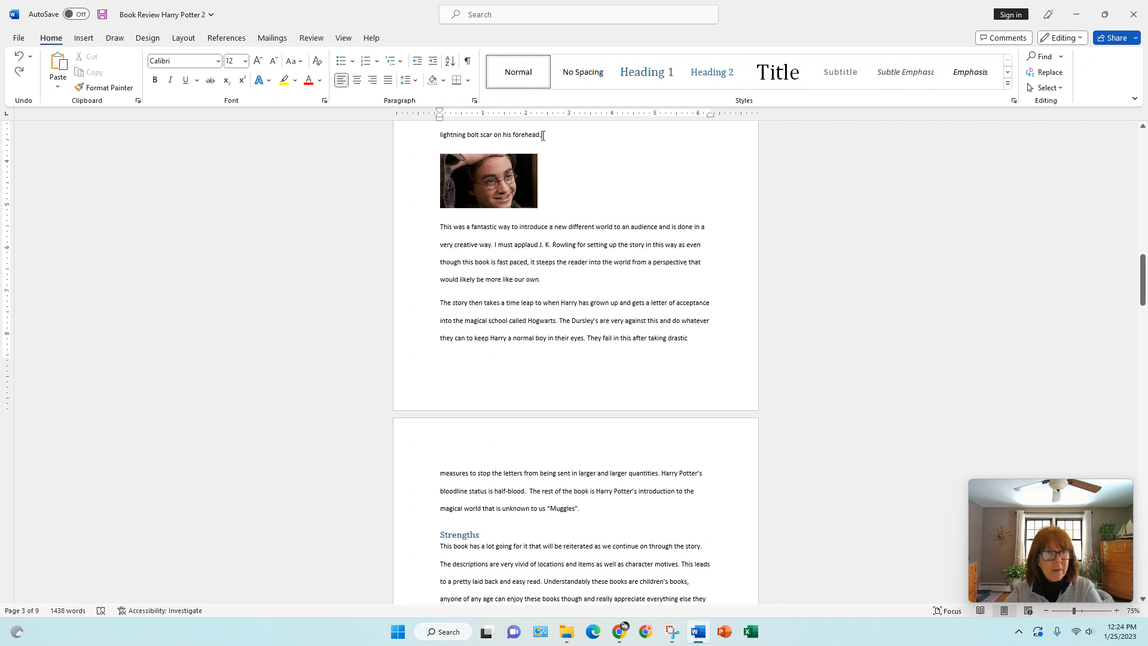
- Insert an endnote after "lightning bolt scar on his forehead." and compare its reference mark with the note below the Glossary
click(232, 41)
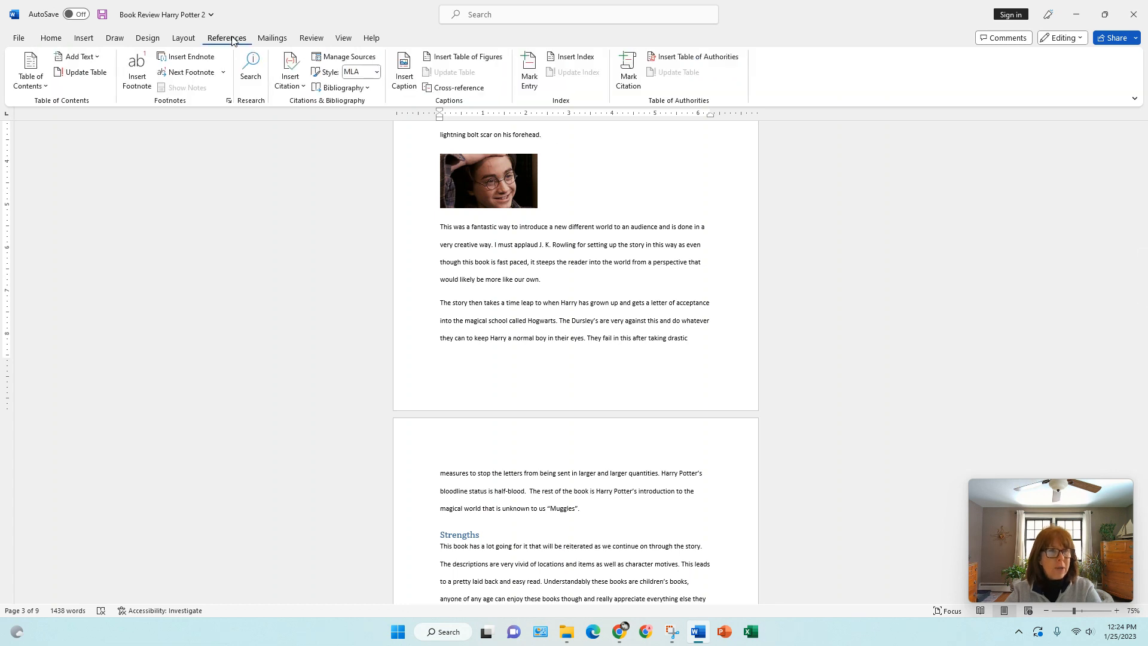
click(208, 58)
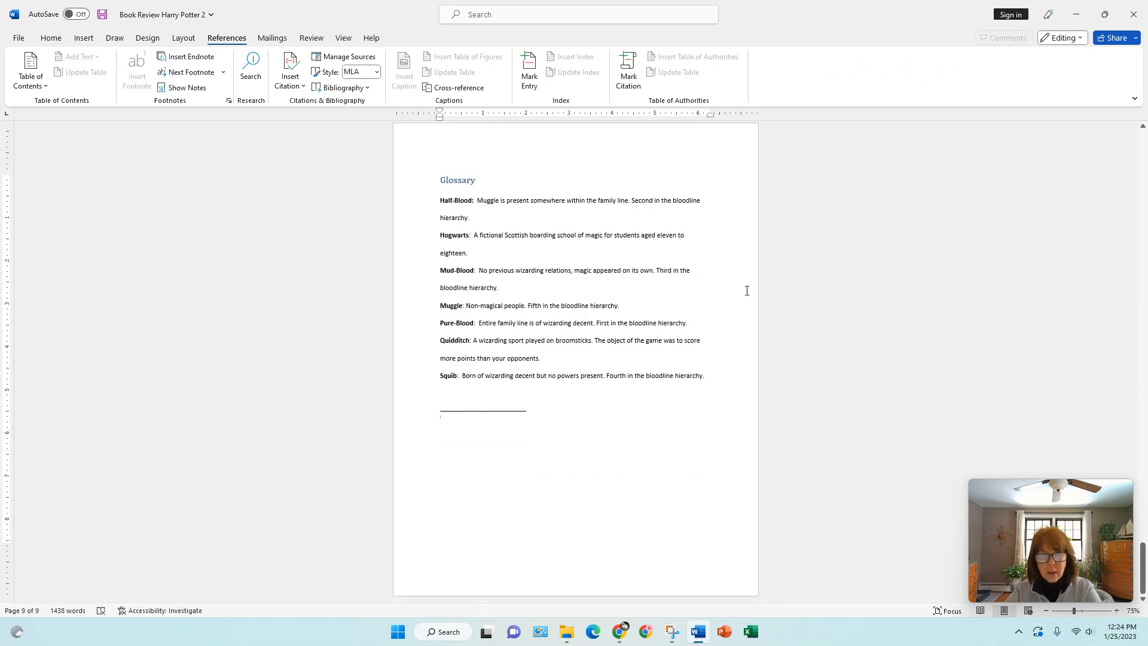
drag(1143, 562, 1137, 248)
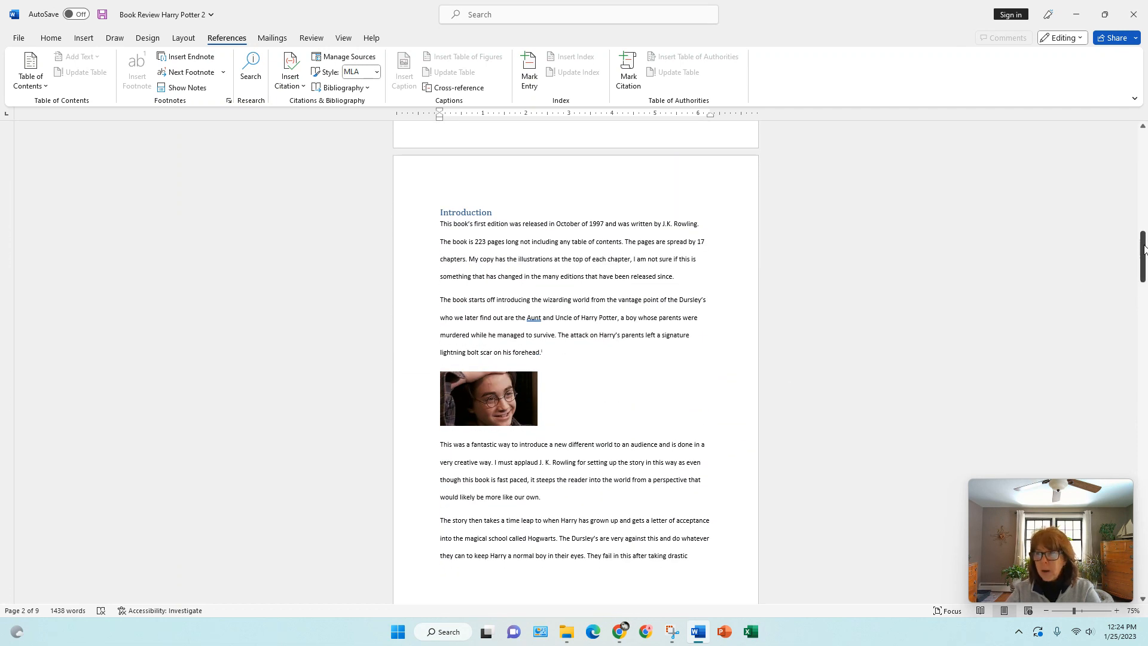
drag(1143, 250, 1145, 559)
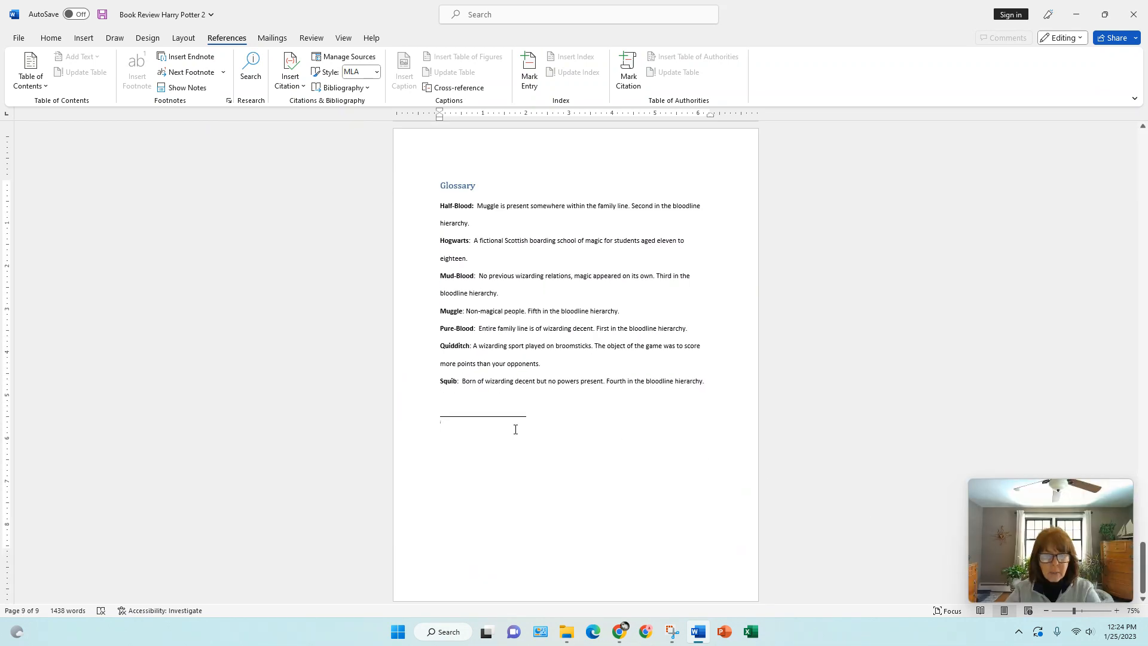
- Paste the Rowling book citation into the first endnote as text only, replacing its final period with ", 100"
right_click(448, 425)
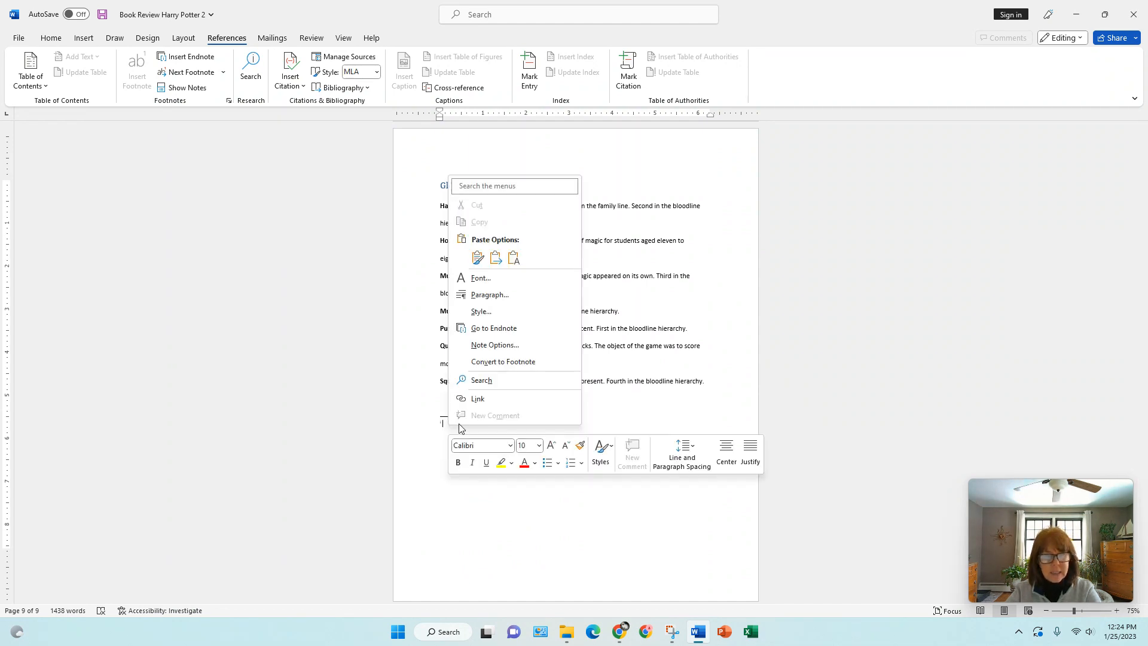
click(515, 259)
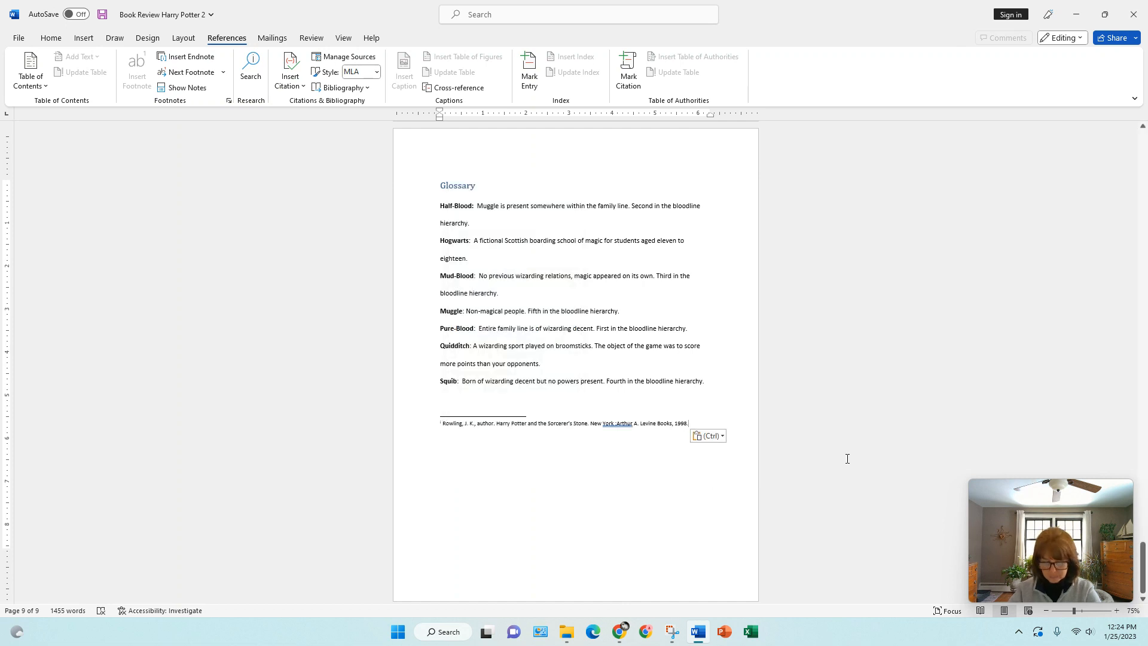
key(BackSpace)
text(, 100)
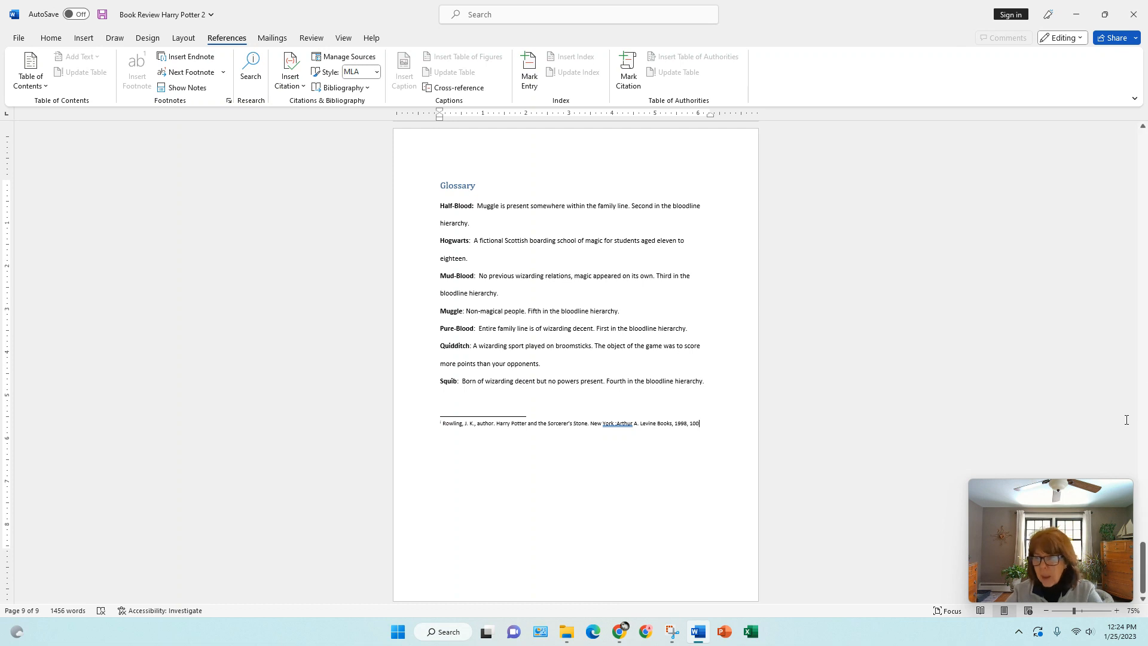
- Insert an endnote after the sentence ending in "Muggles" above the Strengths heading and check its reference mark in the text
drag(1143, 577, 1131, 307)
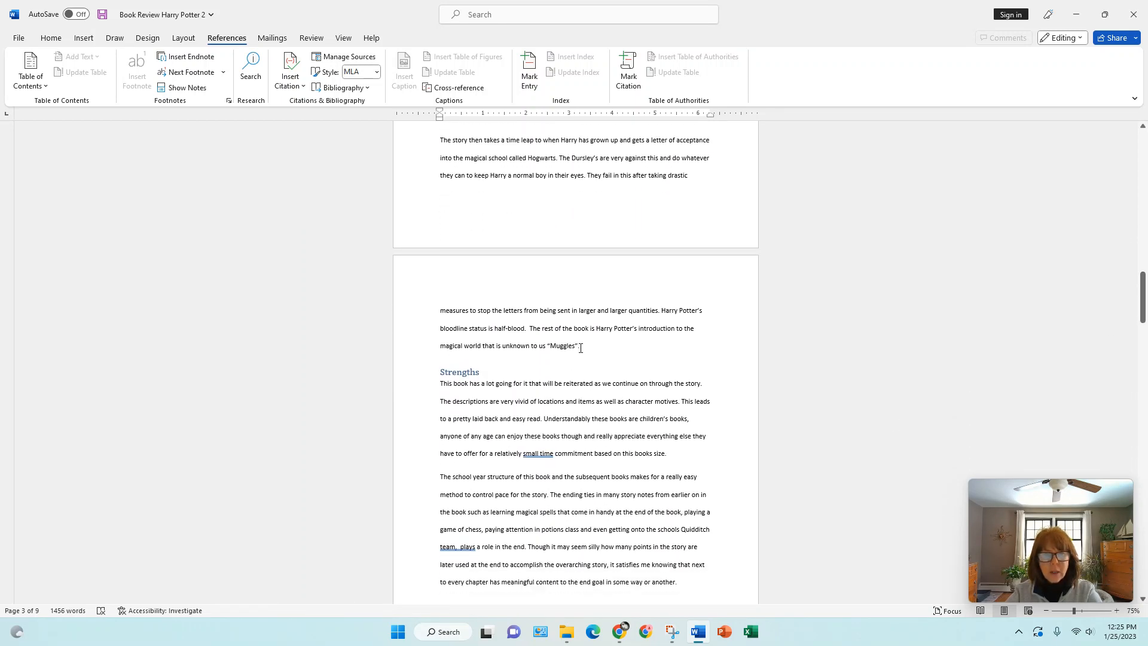
click(580, 347)
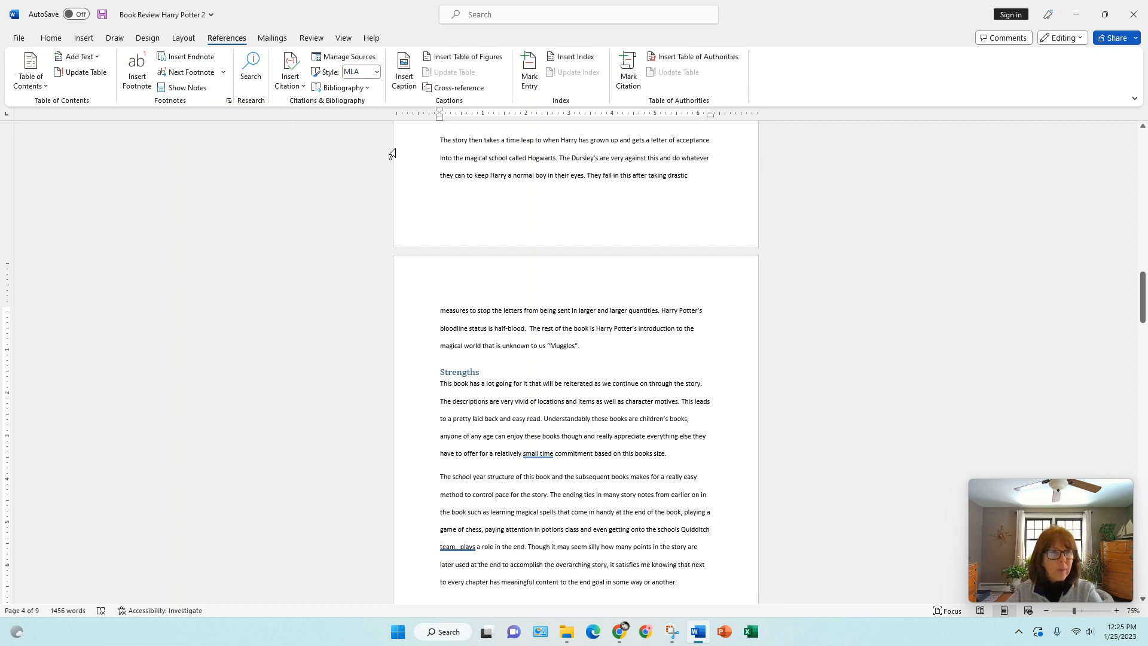
click(205, 61)
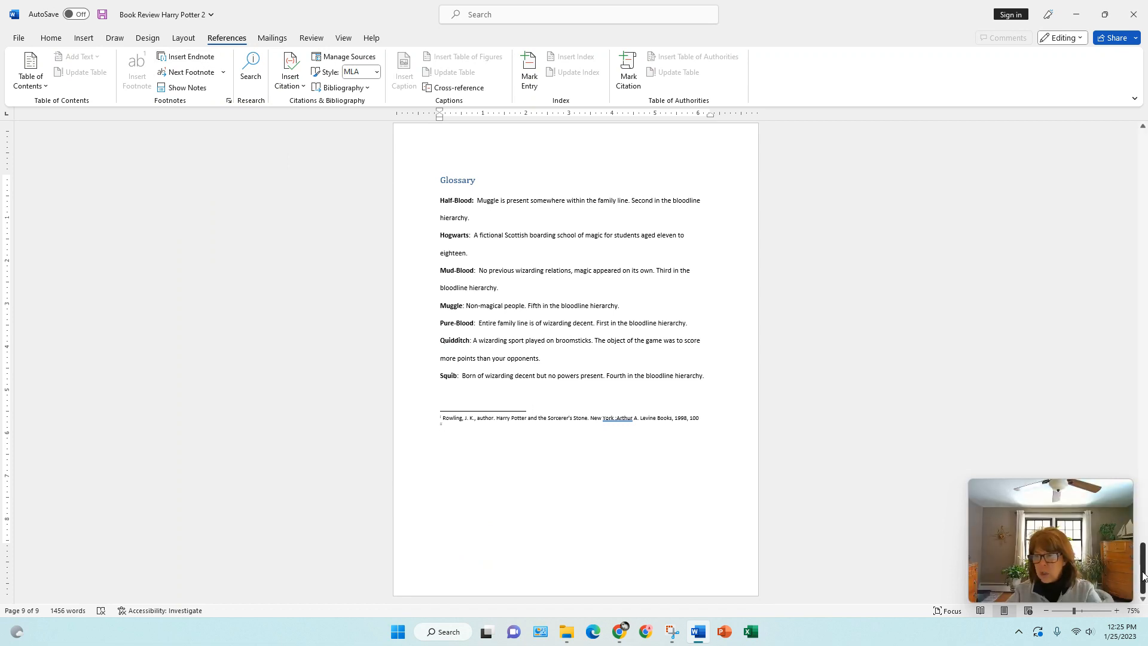
drag(1140, 559, 1130, 285)
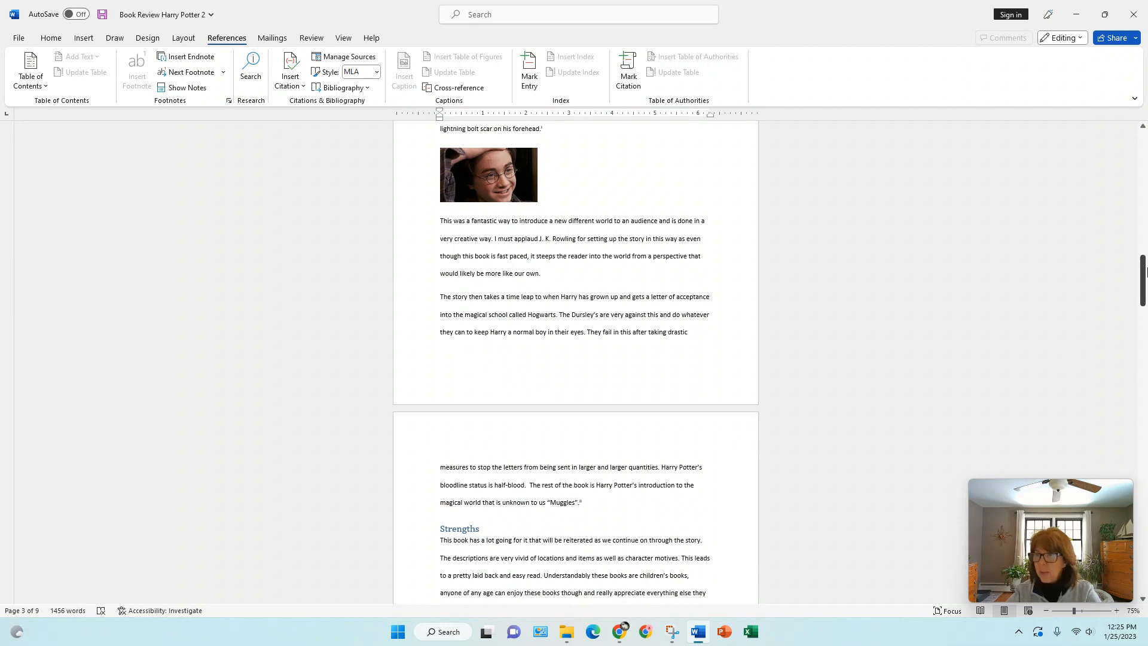
drag(1143, 272, 1114, 556)
- Enter "Rowling, Sorcerer's Stone, 56." as the text of the second endnote below the Glossary
click(686, 537)
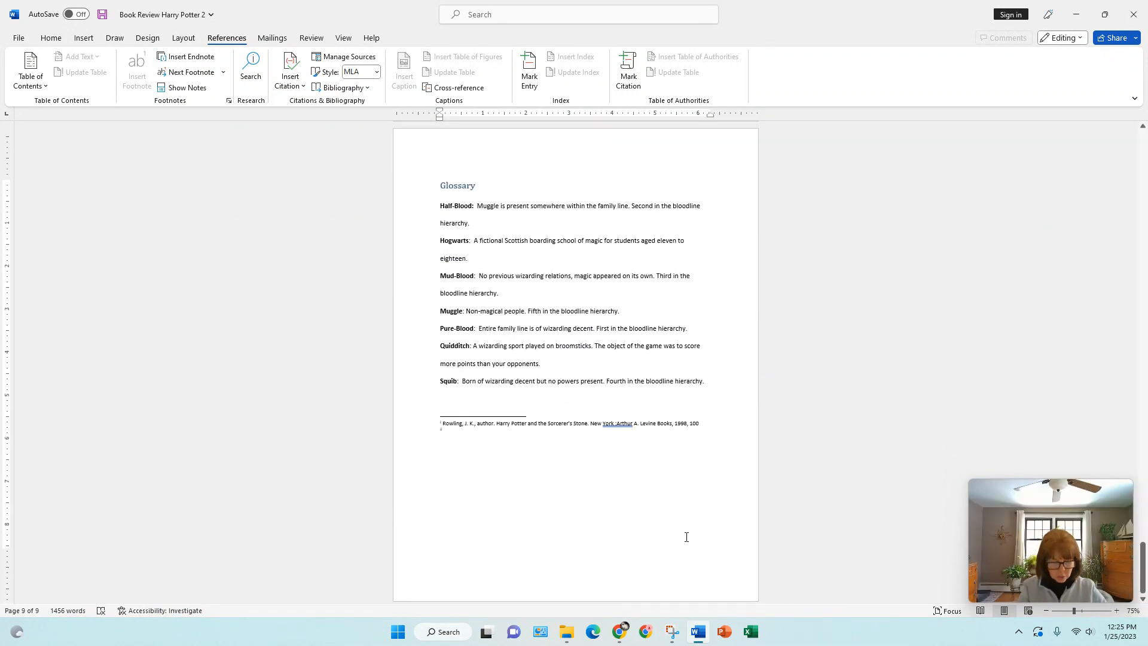
text(Rowli)
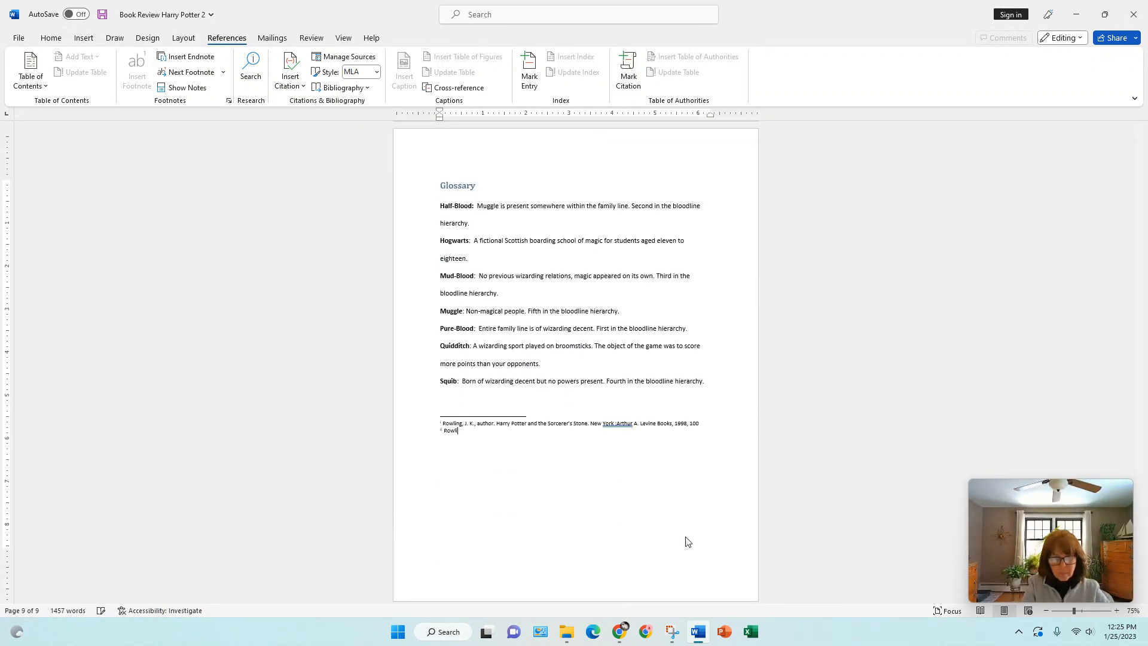
text(ng, Sor)
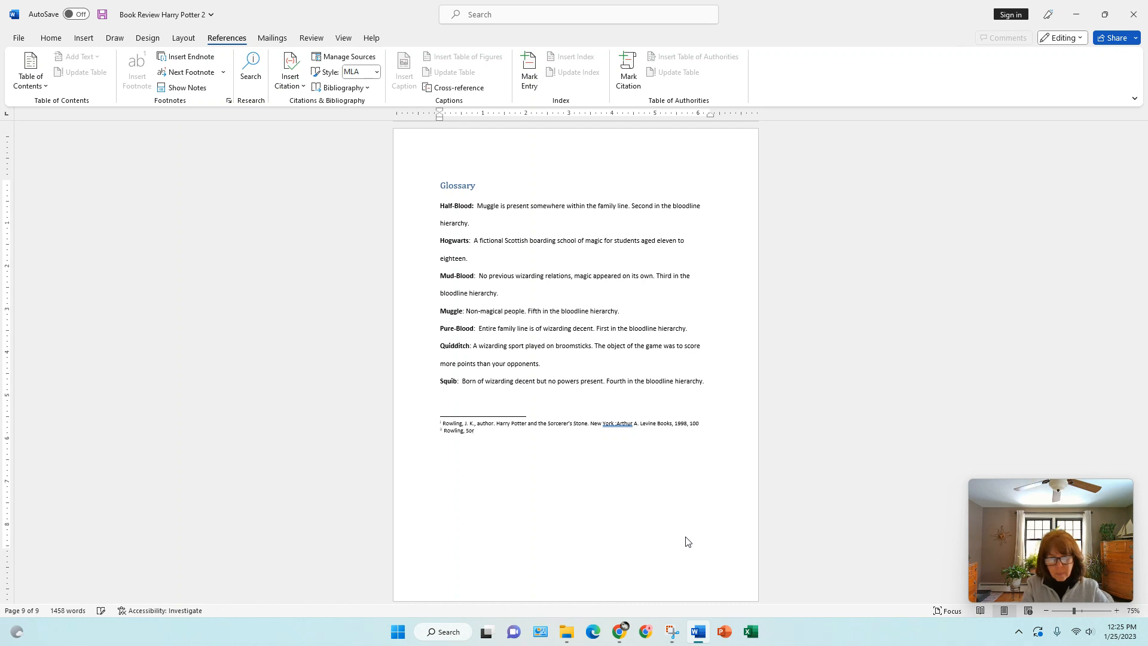
text(cer)
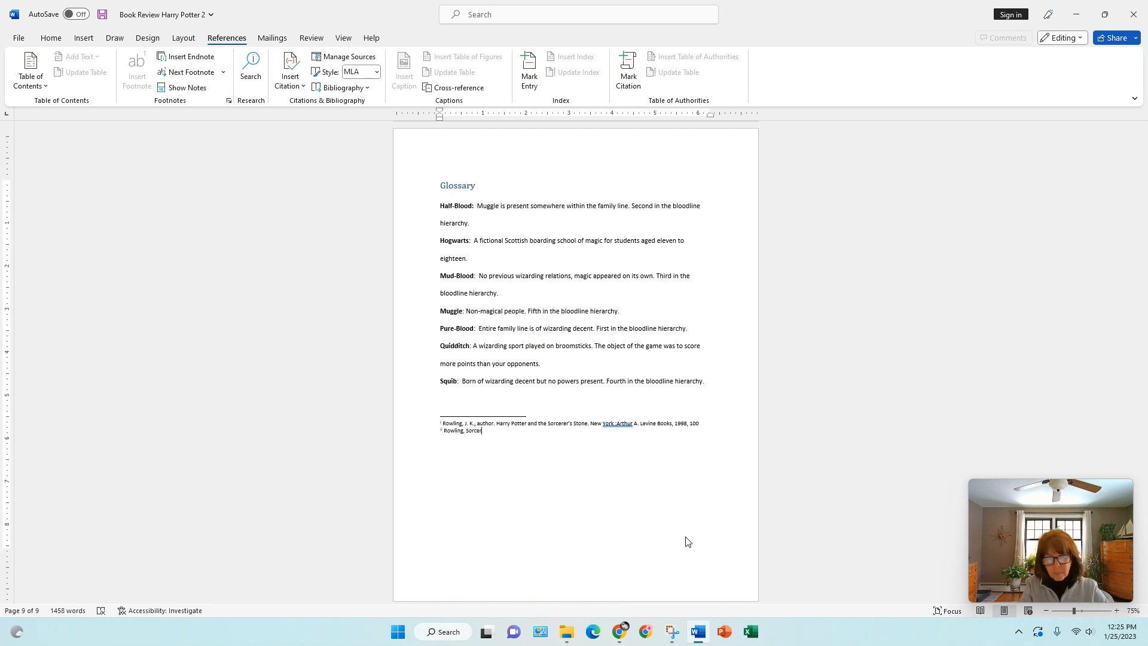
text(er's Stone, 5)
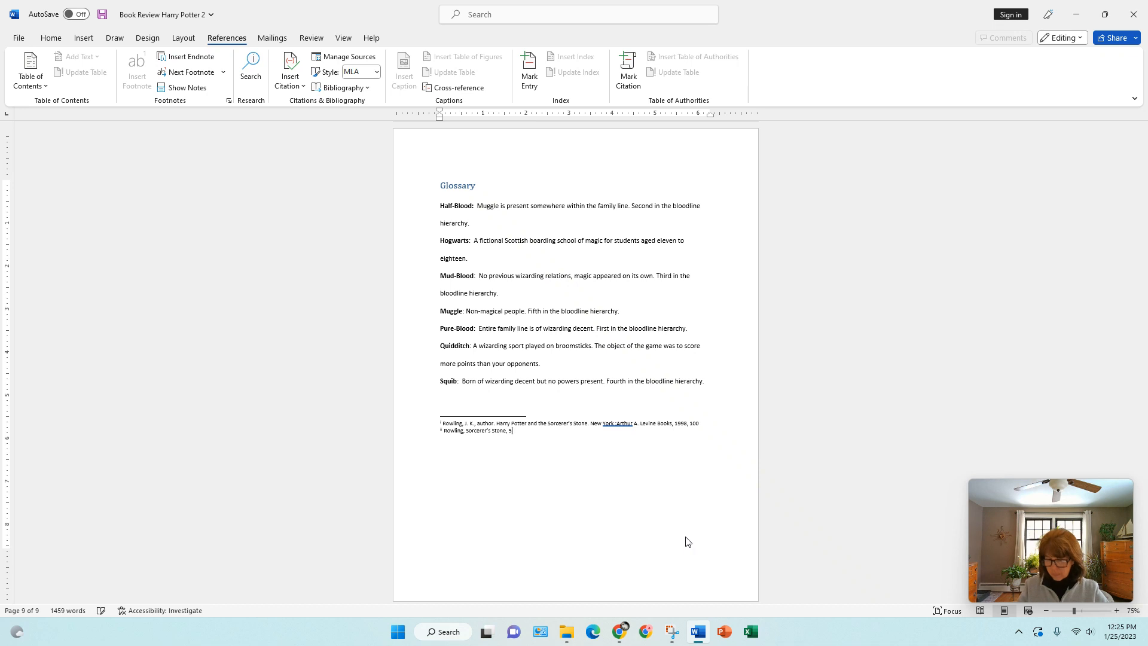
text(6.)
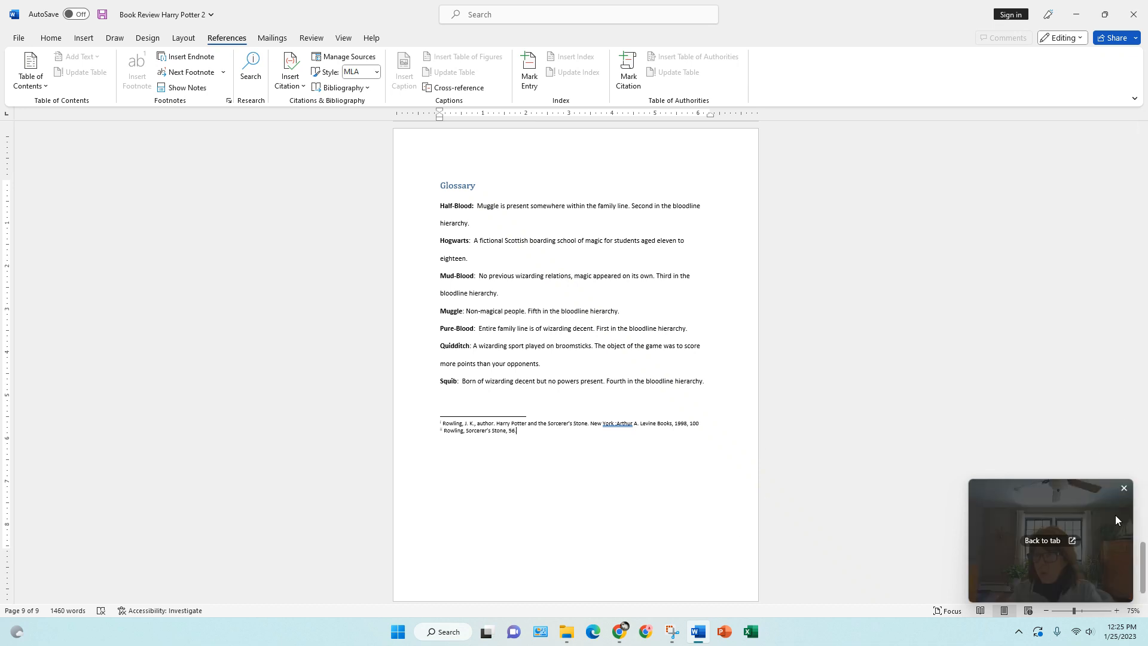
- Examine the second endnote's reference mark after "Muggles" above the Strengths heading
drag(1143, 559, 1138, 297)
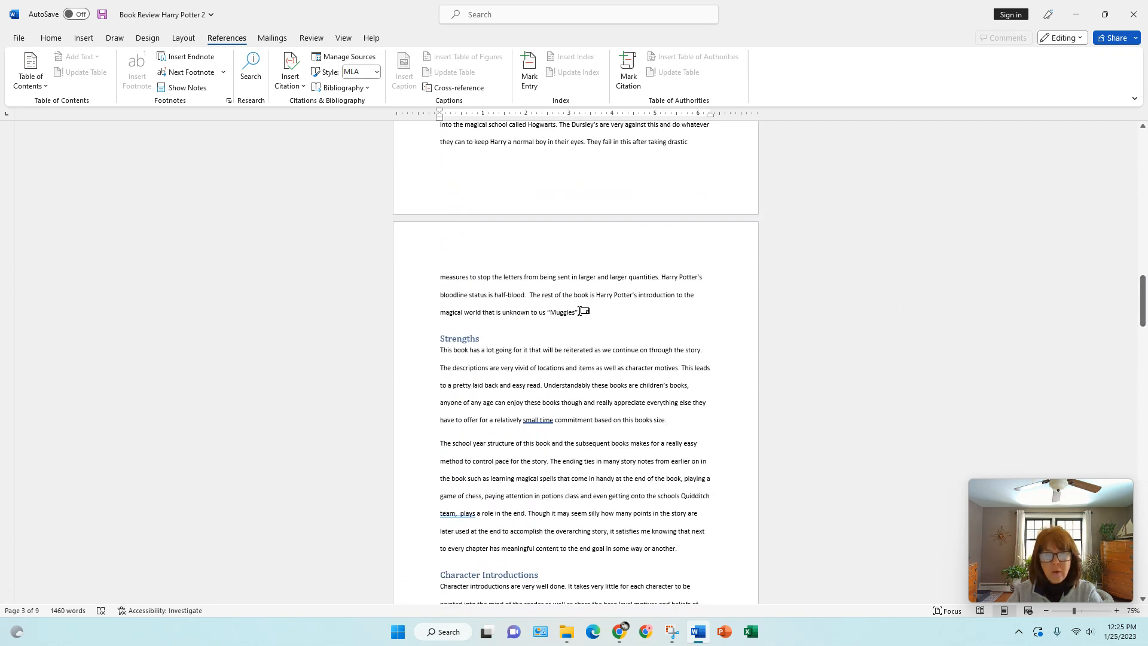
mouse_move(581, 311)
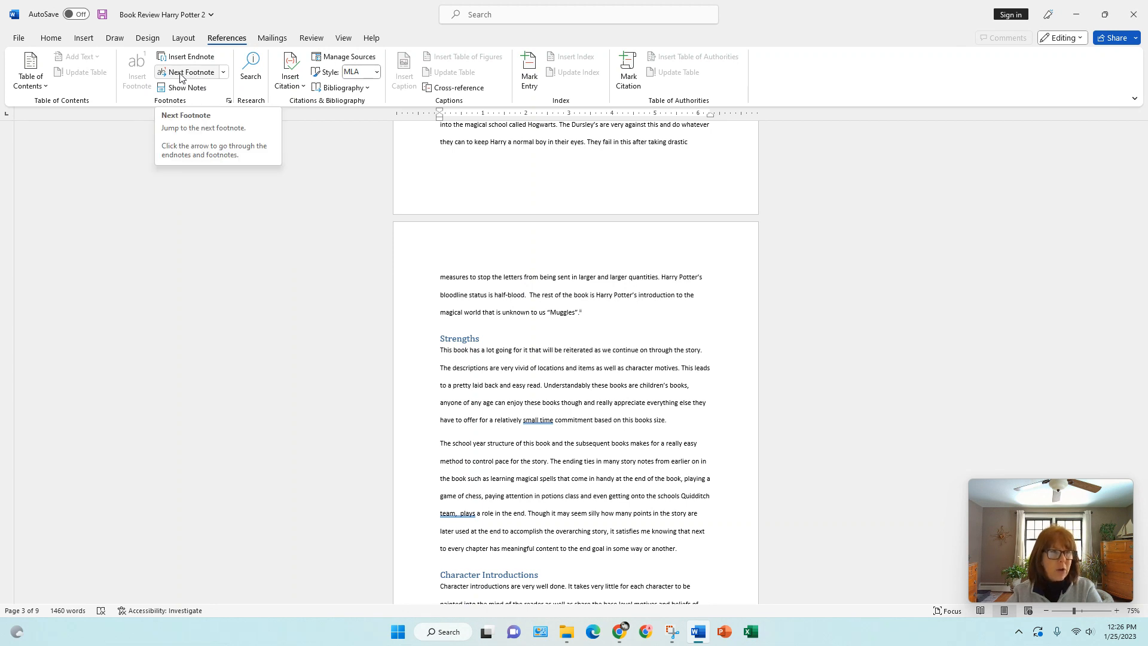
- Starting from the Introduction page, go to the next endnote twice, through the "forehead" and "Muggles" reference marks
click(224, 72)
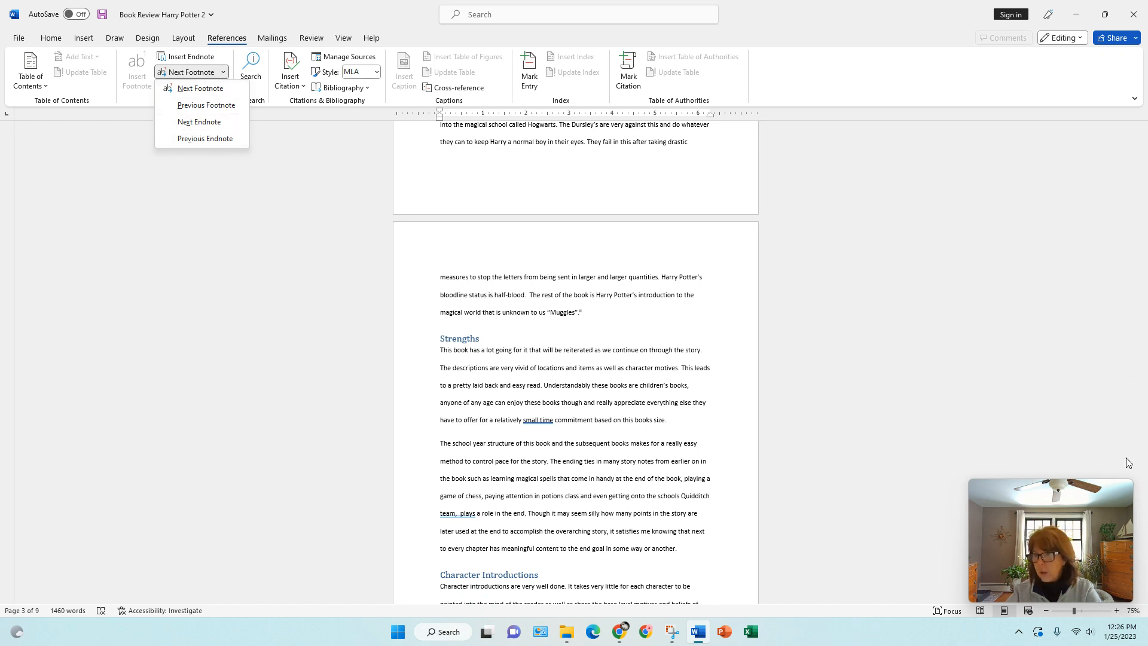
click(1145, 402)
drag(1143, 359, 1143, 256)
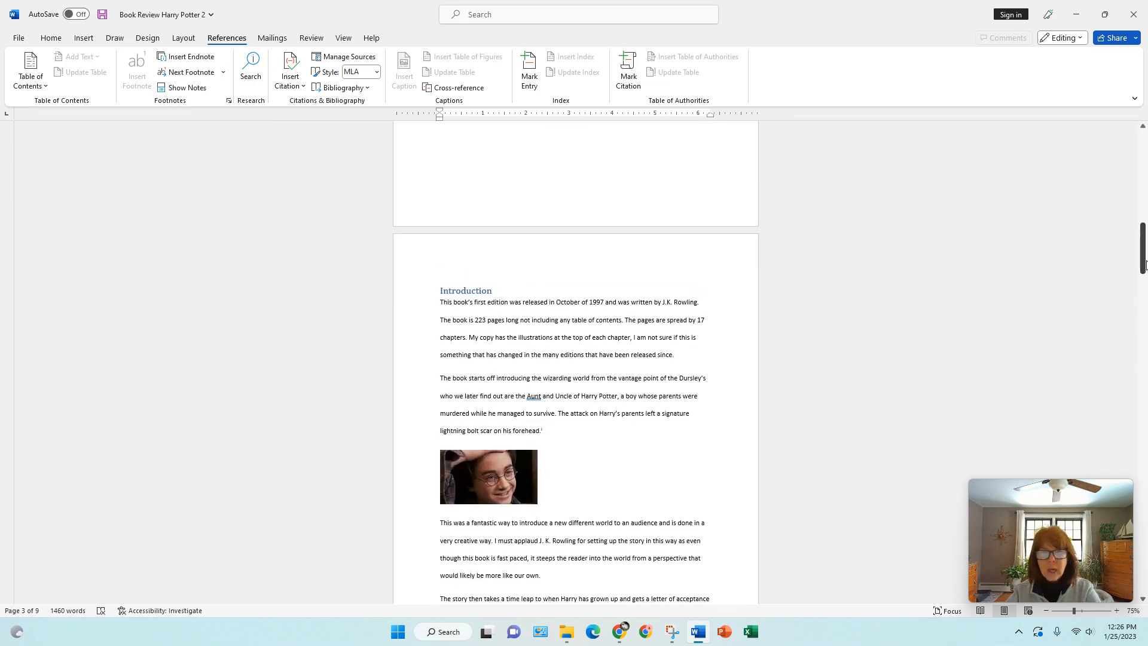
click(223, 72)
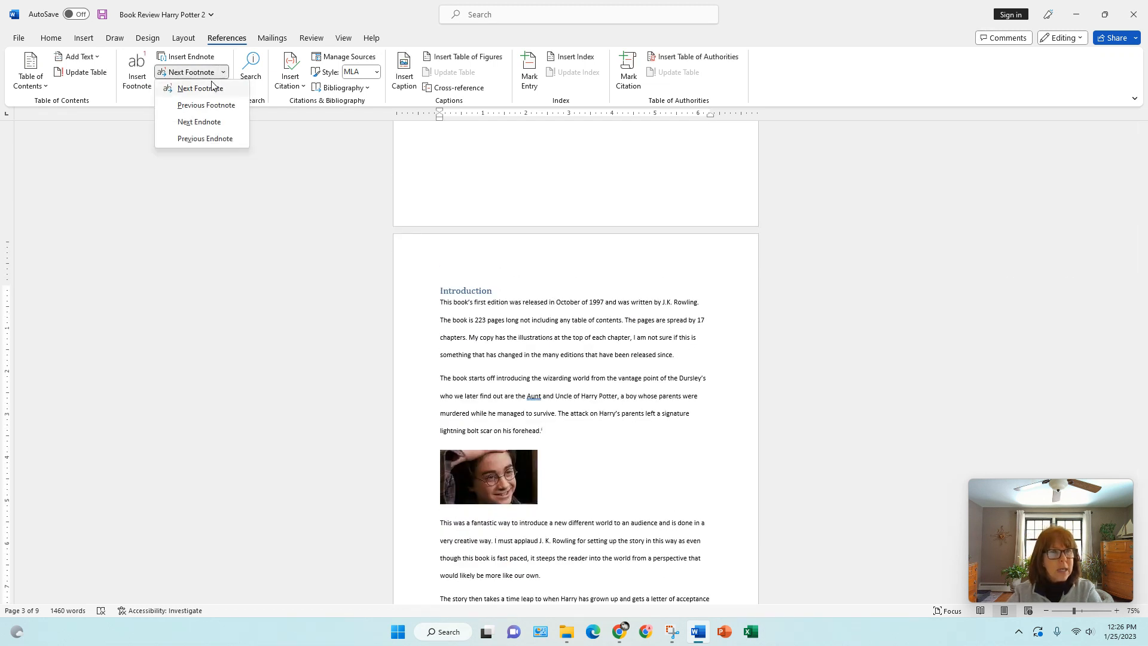
click(198, 122)
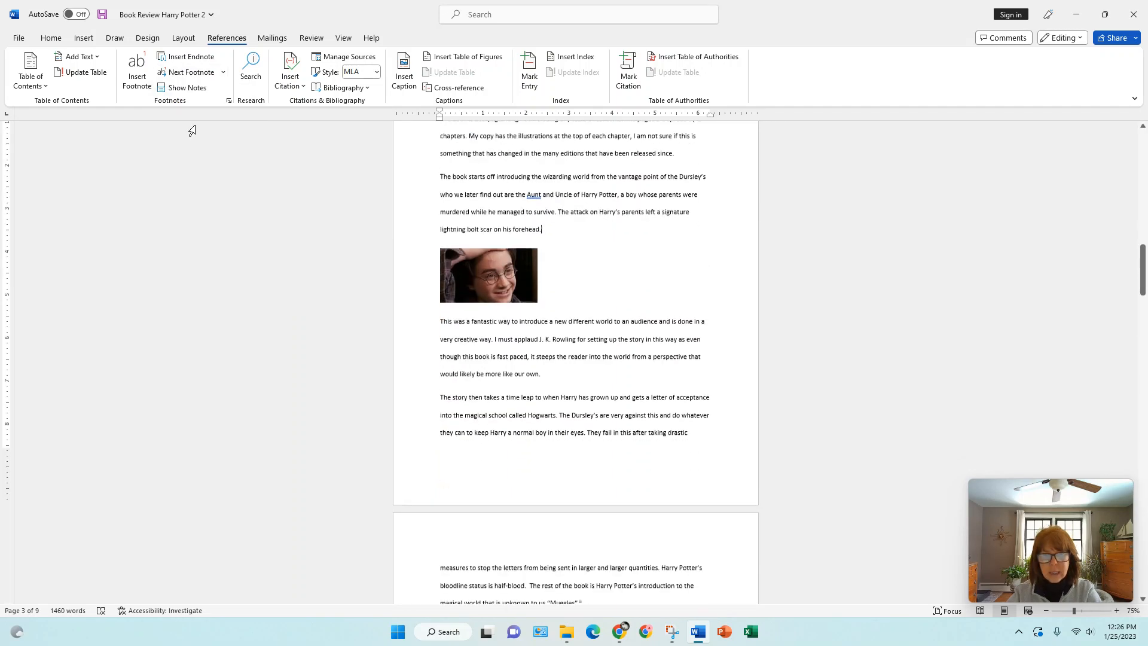
click(224, 73)
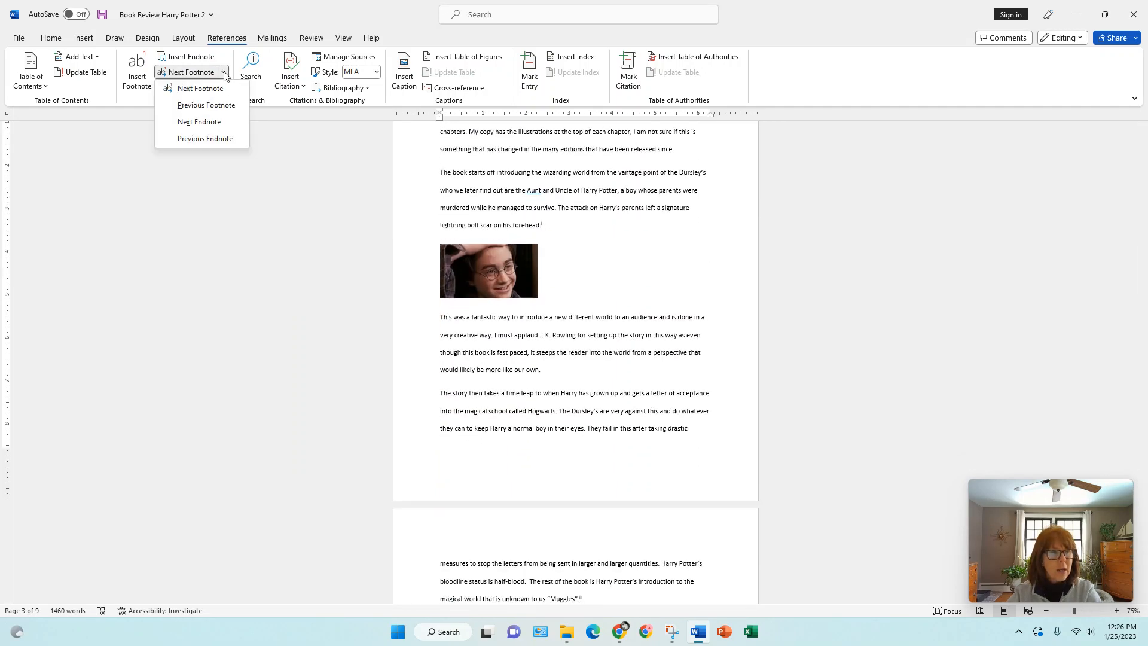
click(205, 123)
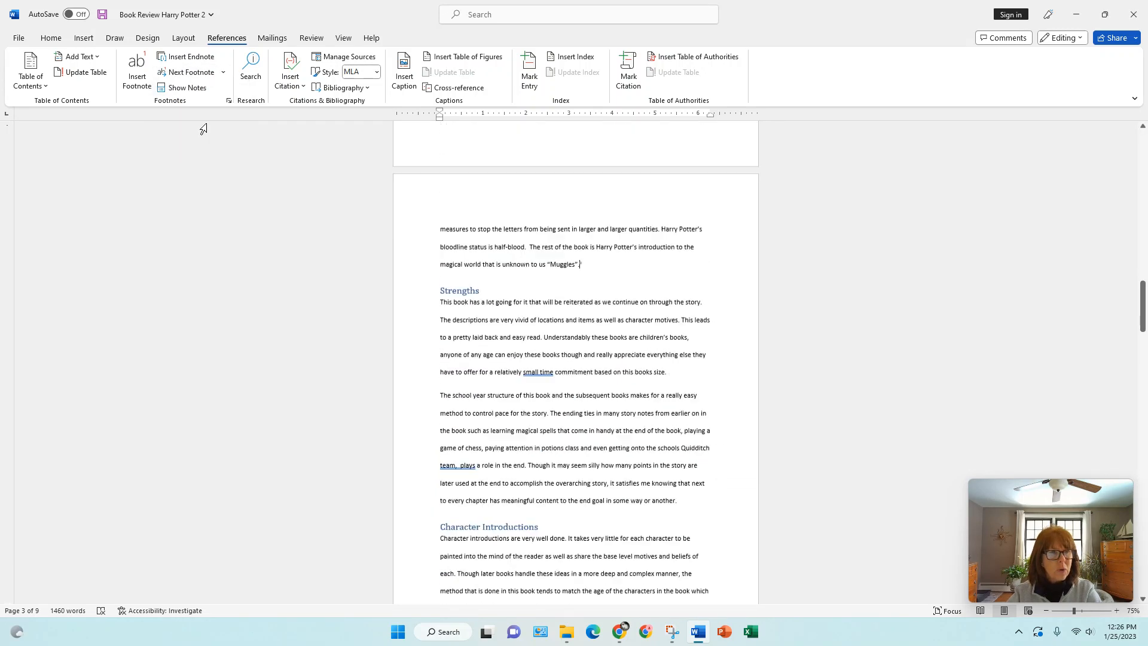
- Go to the previous endnote, then use Show Notes to jump to its note text and back to its reference mark
click(223, 72)
click(215, 139)
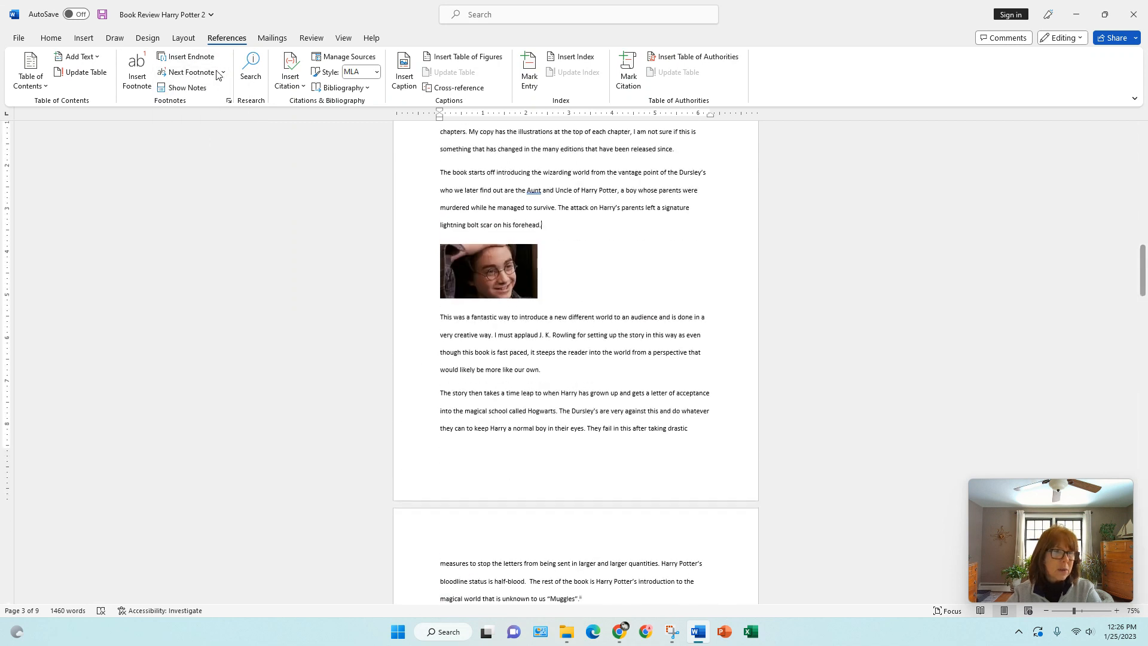
click(195, 92)
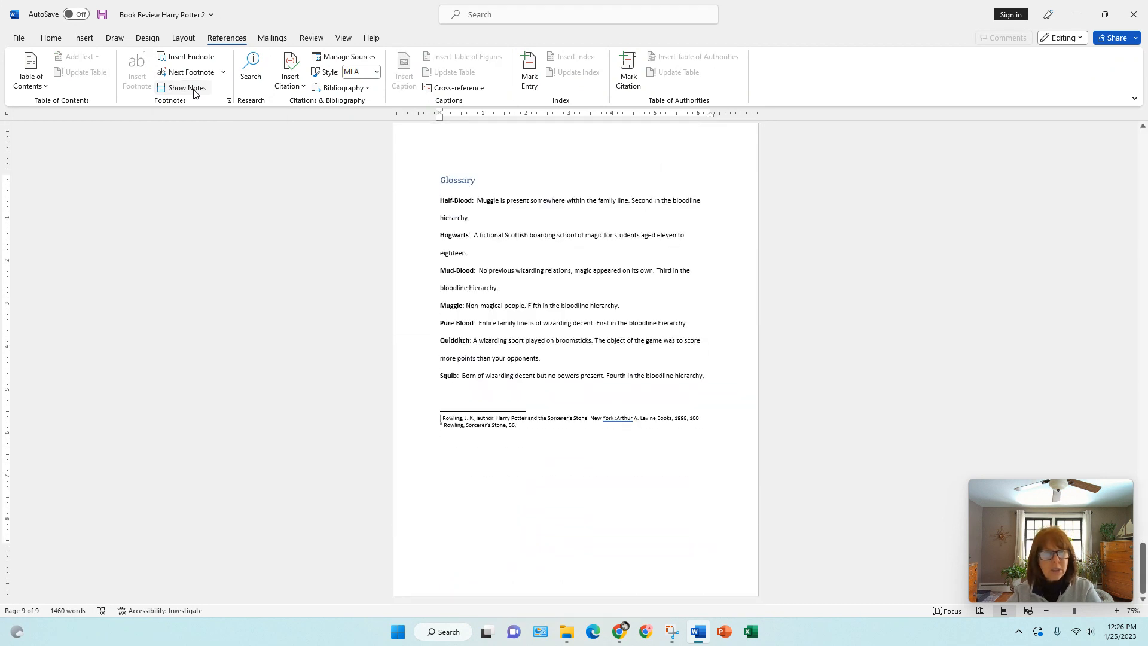
click(195, 93)
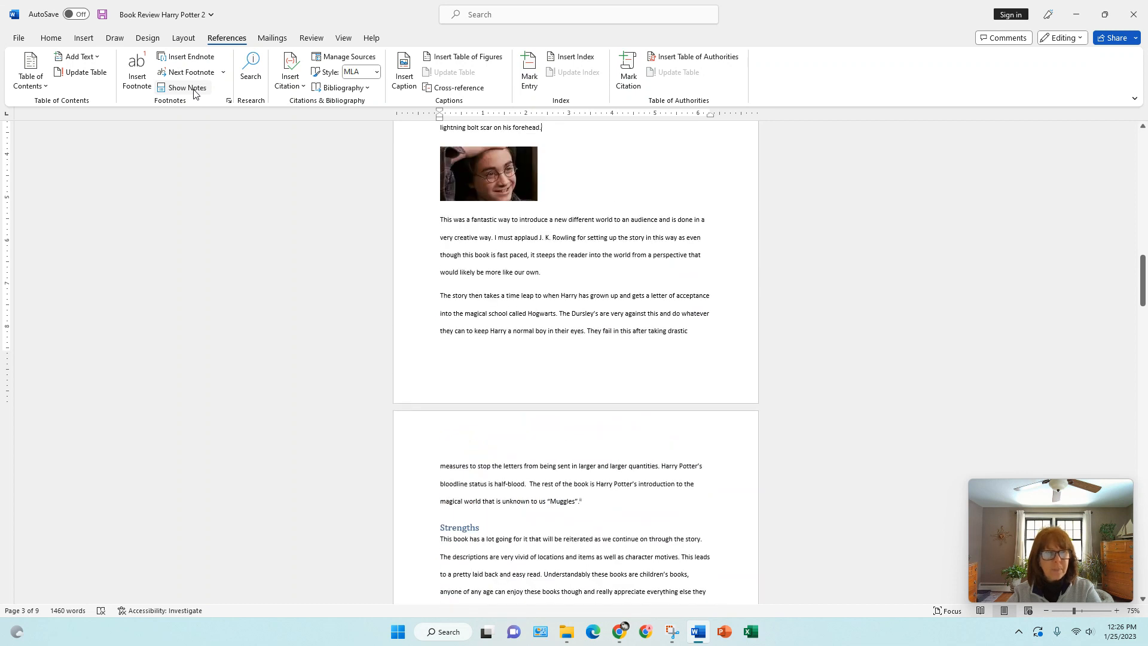